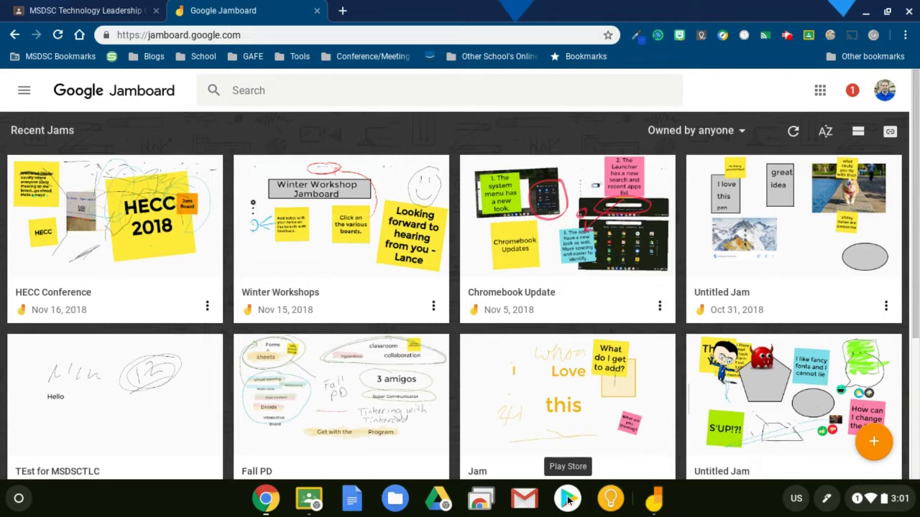
Step: Switch to the Jamboard Android app, create a new Jam and add blank pages to it
left_click(653, 498)
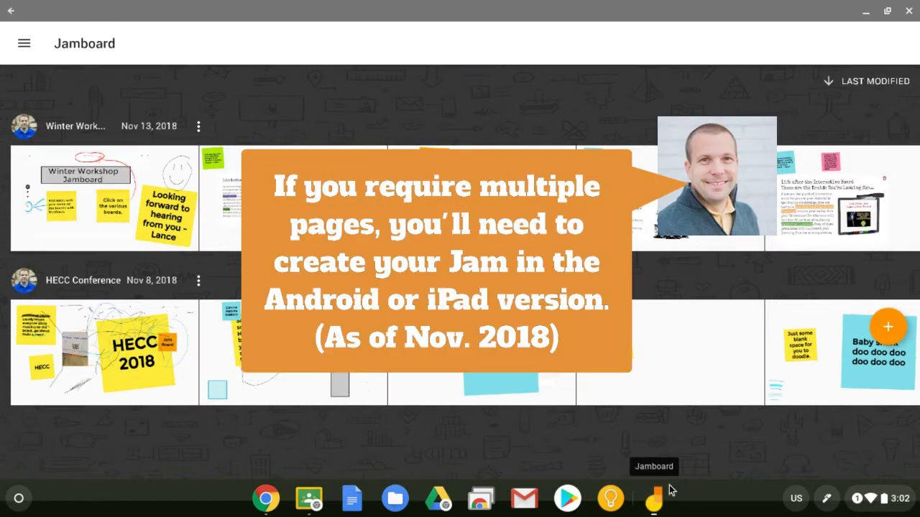
left_click(891, 332)
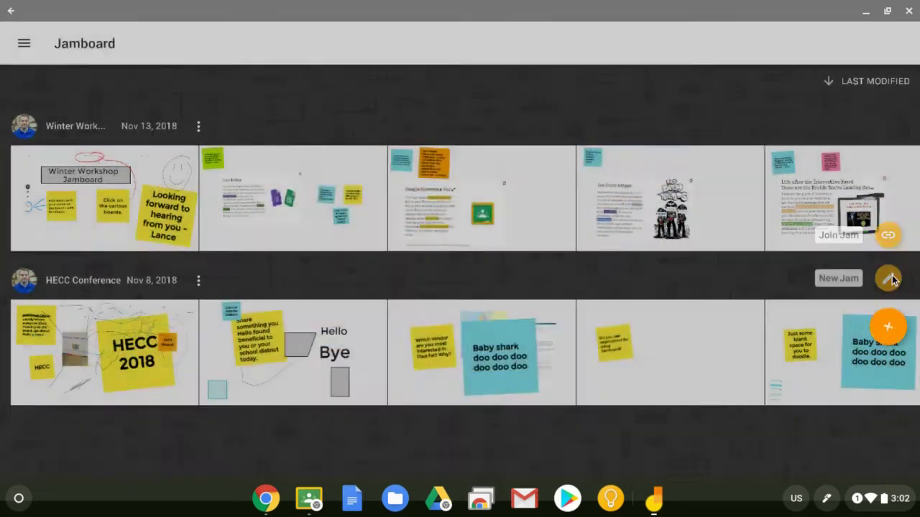
left_click(890, 279)
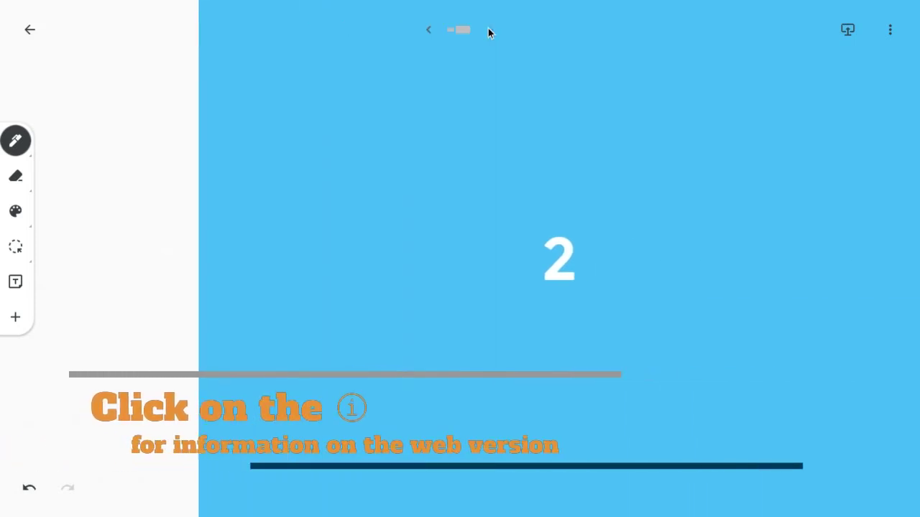
left_click(430, 30)
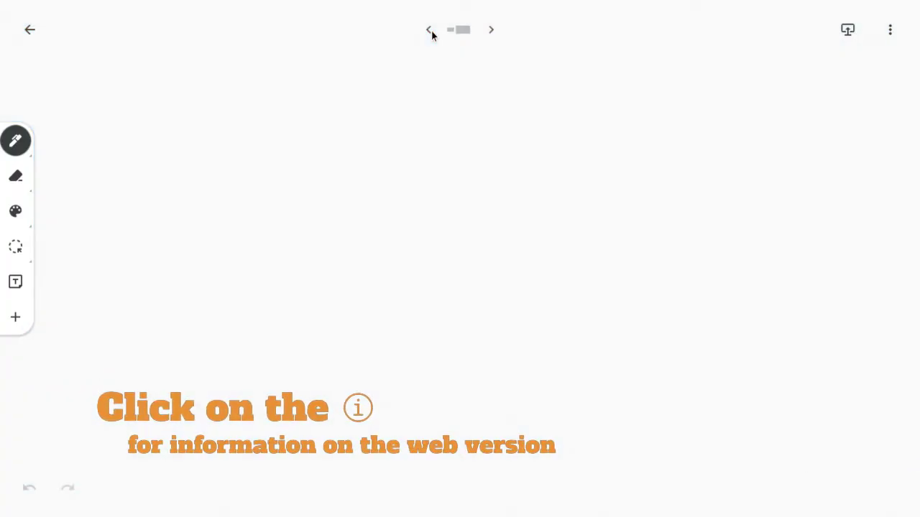
left_click(492, 31)
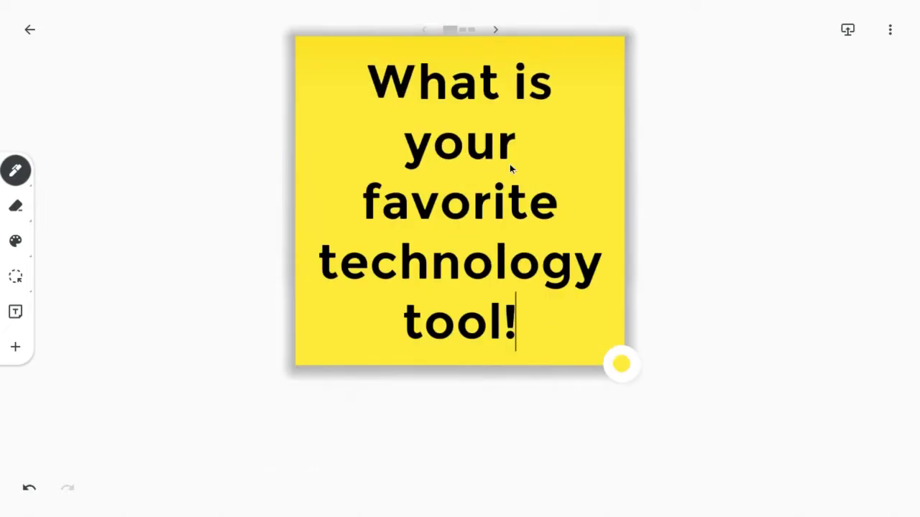
Step: Change the first note's ending to "tool?" and write a second note: "Grab another slide and share what it is and why you like it."
key("BackSpace")
type("?")
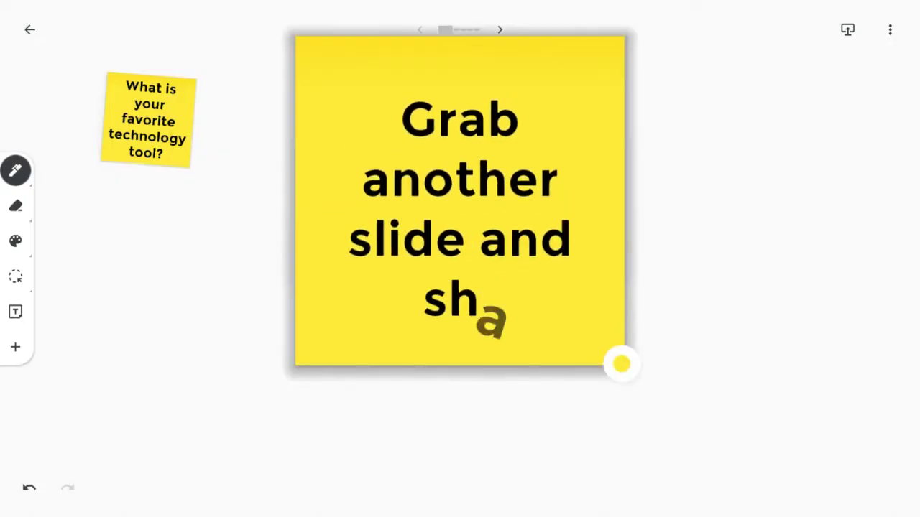
type("re what it is and why you like it. Feel free to")
key("BackSpace")
key("BackSpace")
key("BackSpace")
key("BackSpace")
key("BackSpace")
key("BackSpace")
key("BackSpace")
key("BackSpace")
key("BackSpace")
key("BackSpace")
key("BackSpace")
key("BackSpace")
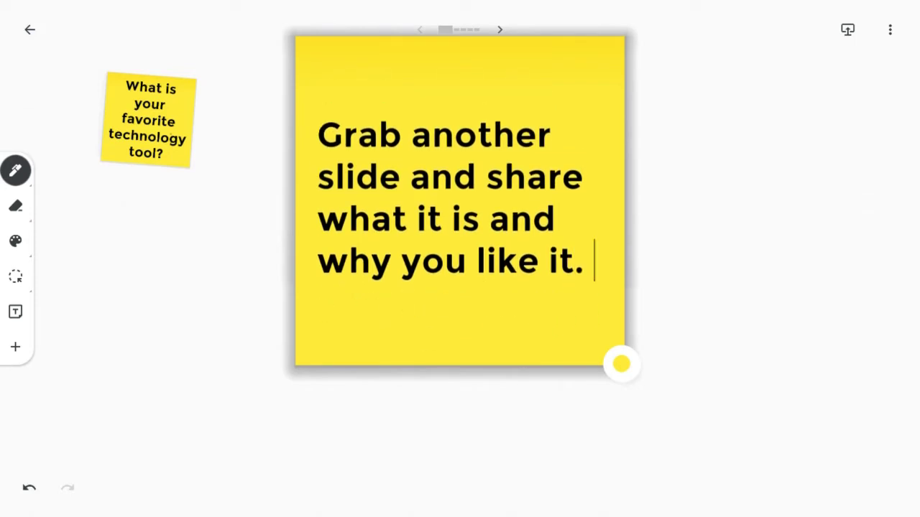
Step: Write a third sticky note reading "Don't forget to sign your name! :)"
type("Don't forget to add a note with your na")
key("BackSpace")
key("BackSpace")
key("BackSpace")
key("BackSpace")
key("BackSpace")
key("BackSpace")
key("BackSpace")
key("BackSpace")
key("BackSpace")
key("BackSpace")
key("BackSpace")
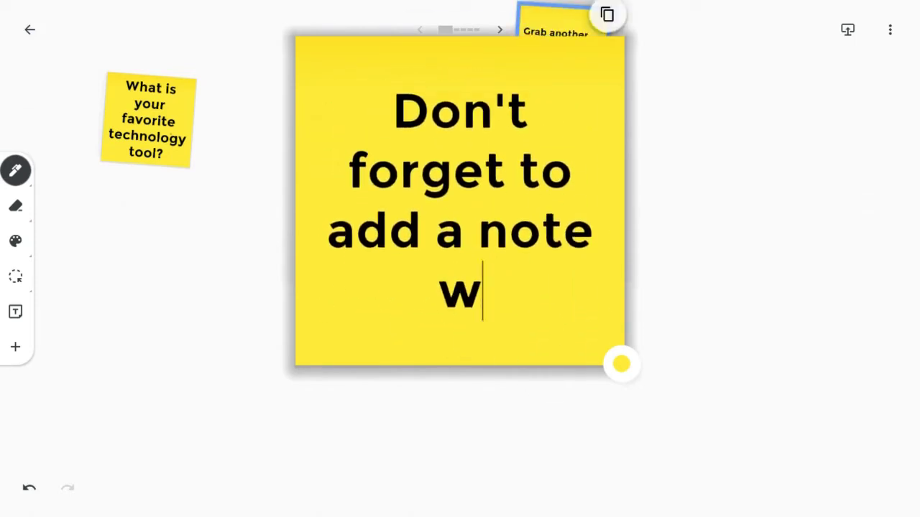
key("BackSpace")
key("BackSpace")
key("BackSpace")
key("BackSpace")
key("BackSpace")
key("BackSpace")
key("BackSpace")
key("BackSpace")
key("BackSpace")
key("BackSpace")
key("BackSpace")
key("BackSpace")
type("sign your name! :)")
Step: Arrange the enlarged sticky notes side by side in a row across the page
mouse_move(345, 268)
left_mouse_down()
mouse_move(560, 82)
mouse_move(531, 66)
mouse_move(361, 130)
left_mouse_up()
key("ctrl+z")
left_click_drag(685, 58, 670, 208)
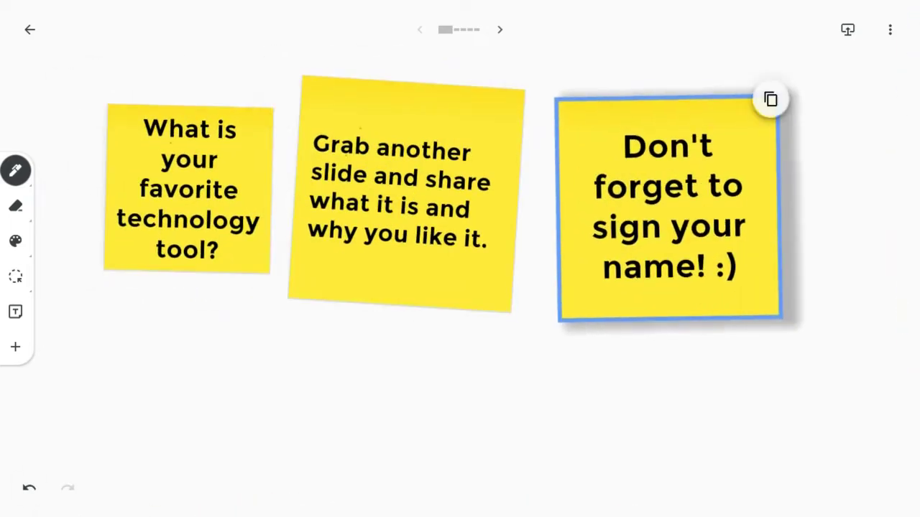
Step: Capture a screenshot of the board and insert it as an image on the page
key("ctrl+F5")
left_click(369, 373)
left_click(15, 347)
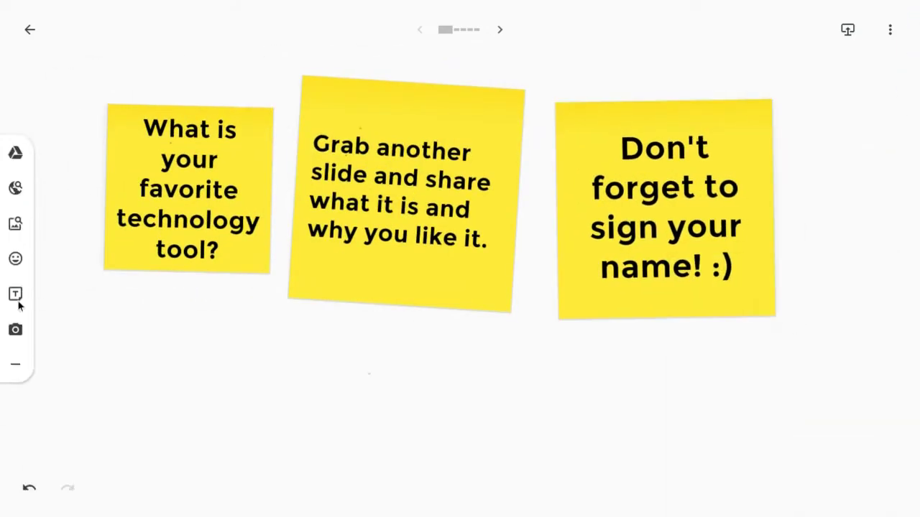
left_click(16, 223)
left_click(164, 267)
left_click(877, 39)
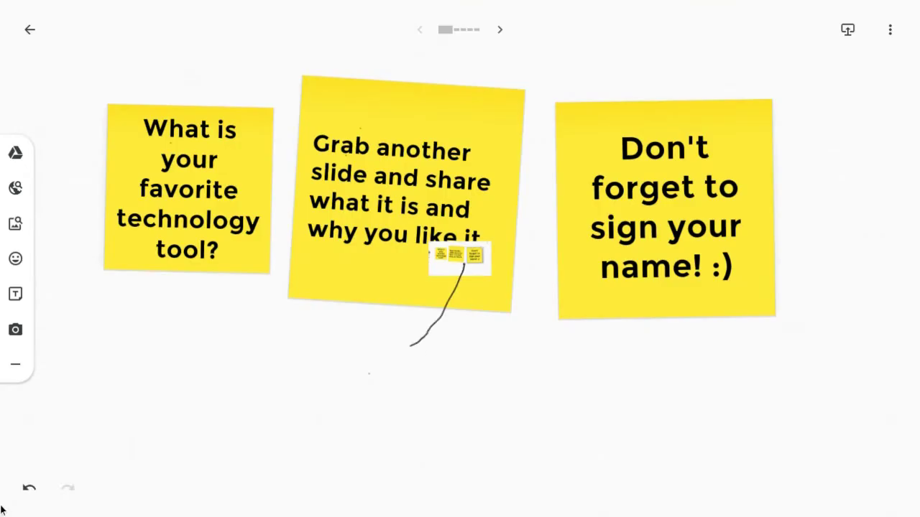
Step: Choose the pen and set its ink color to red
left_click(15, 170)
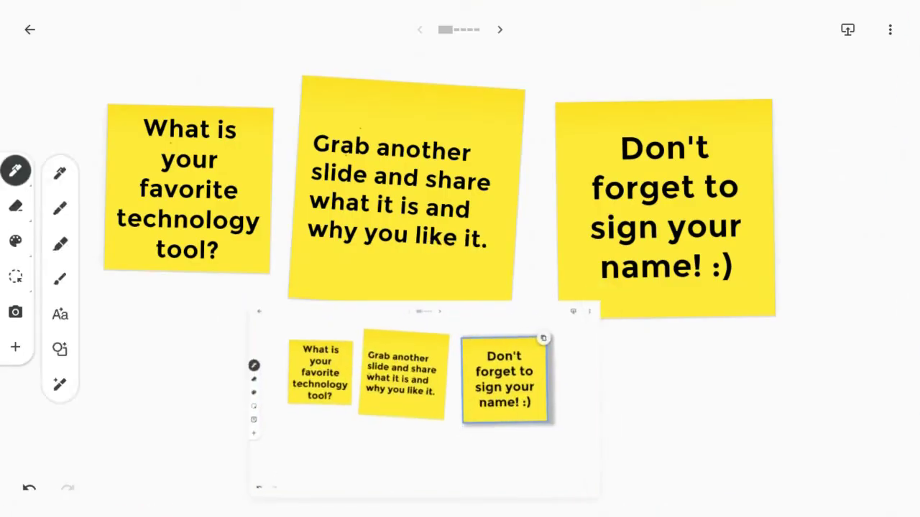
left_click(15, 240)
left_click(60, 382)
Step: Try to draw a red arrow from the middle note down to the inserted screenshot
left_click_drag(422, 255, 433, 309)
left_click(28, 488)
left_click_drag(399, 247, 435, 306)
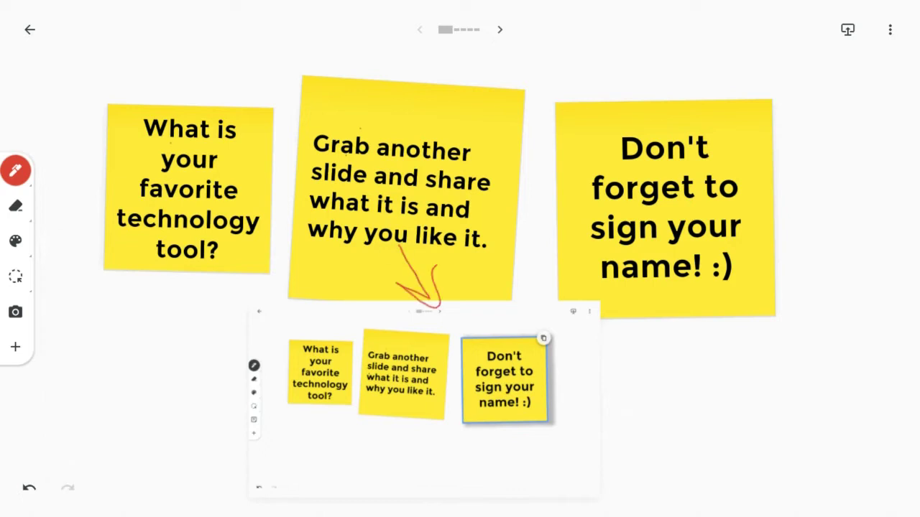
left_click(29, 488)
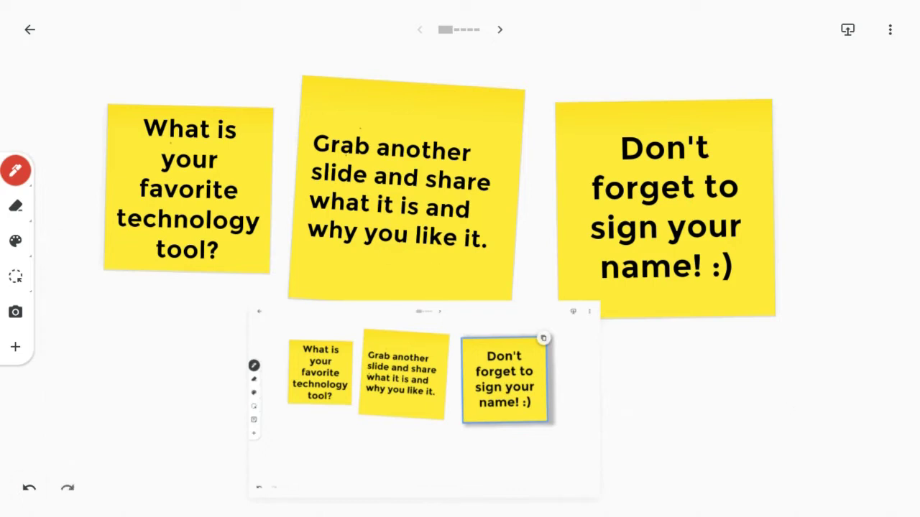
Step: Circle the middle sticky note in red and draw a red arrow from its text down to the inserted screenshot
left_click_drag(586, 137, 618, 344)
mouse_move(434, 92)
left_mouse_down()
mouse_move(328, 127)
mouse_move(441, 379)
mouse_move(489, 122)
left_mouse_up()
left_click_drag(403, 252, 422, 313)
left_click_drag(444, 241, 442, 293)
left_click_drag(392, 270, 440, 303)
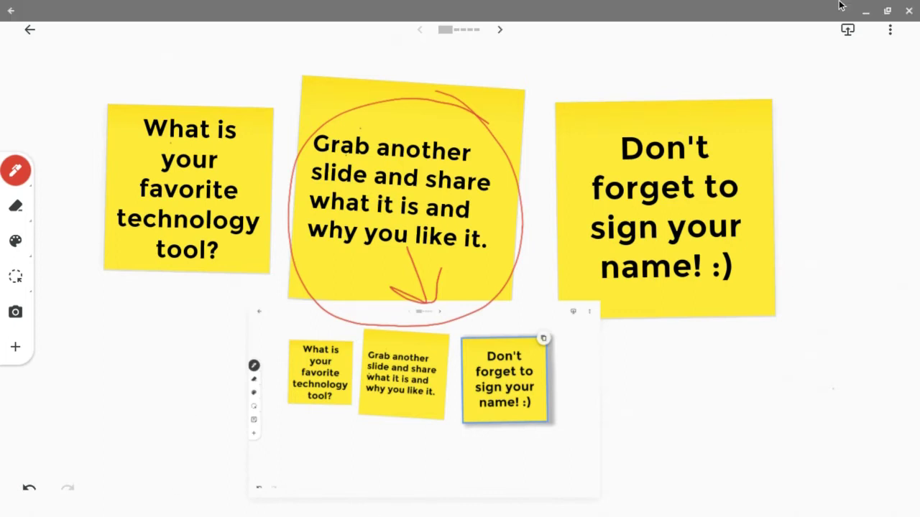
Step: Return to the Jamboard website, refresh the list of Jams and rename the new untitled Jam "Technology Fan"
left_click(864, 9)
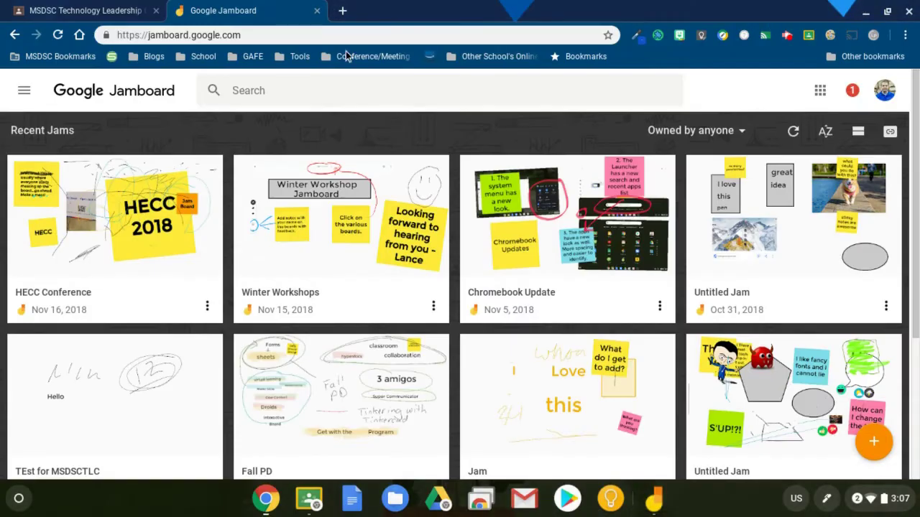
left_click(794, 131)
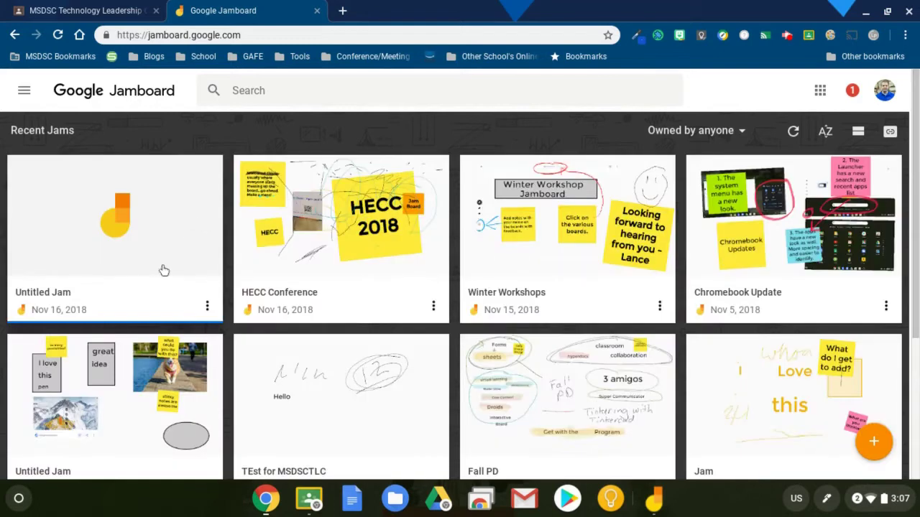
left_click(207, 307)
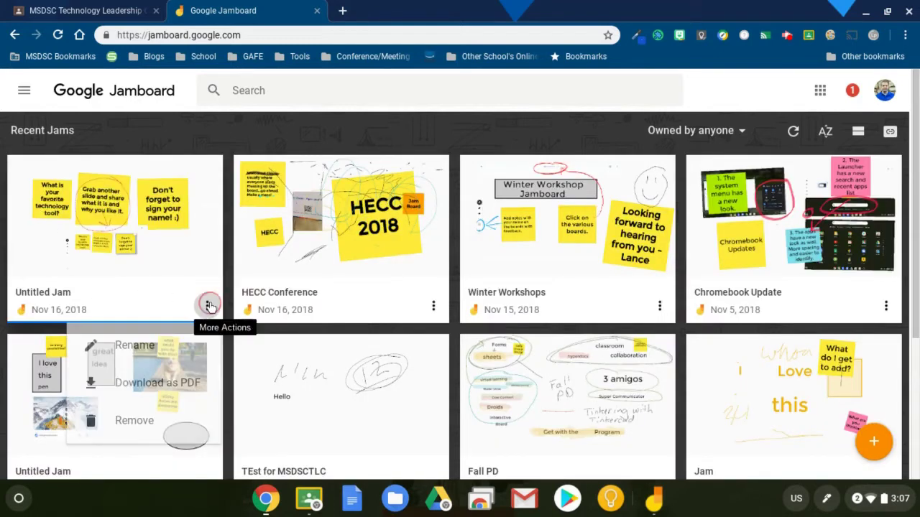
left_click(166, 352)
type("Technology")
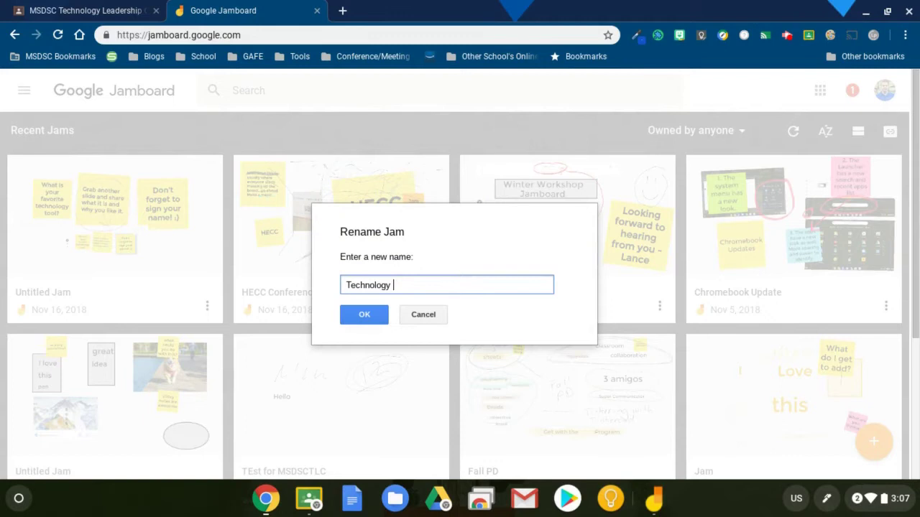
key("Return")
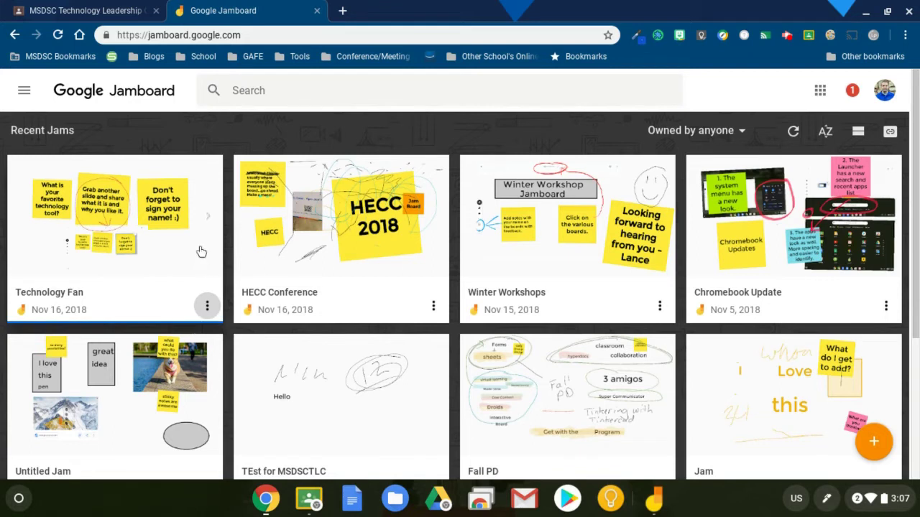
Step: Close the Jamboard web page and go to the MSDSC Technology Leadership Cohort class in Google Classroom
left_click(112, 15)
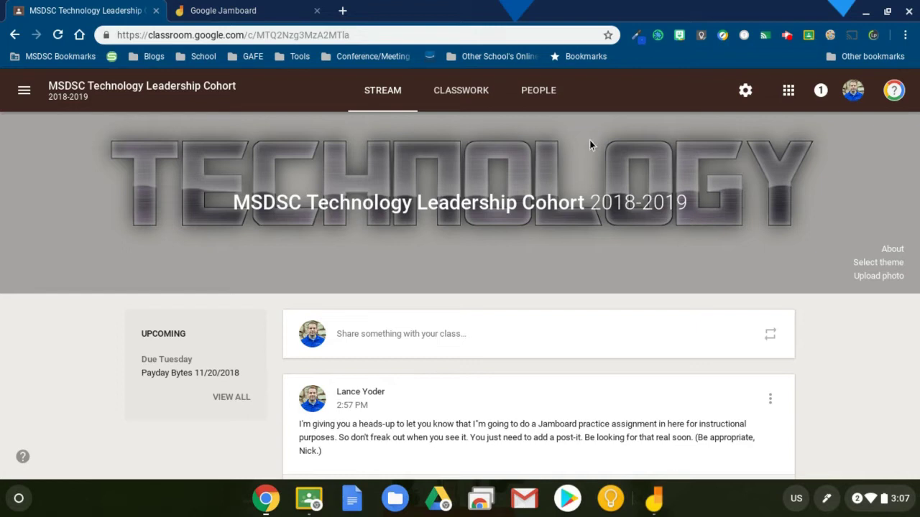
left_click(231, 8)
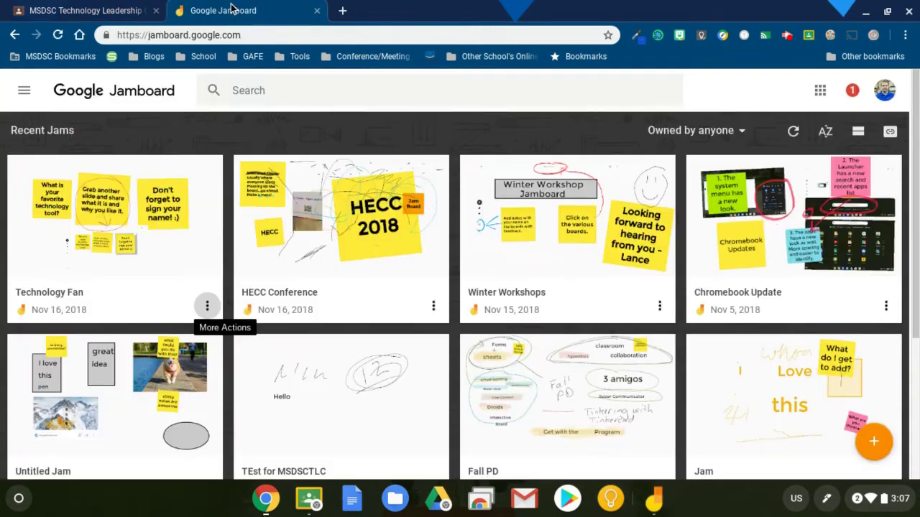
left_click(317, 11)
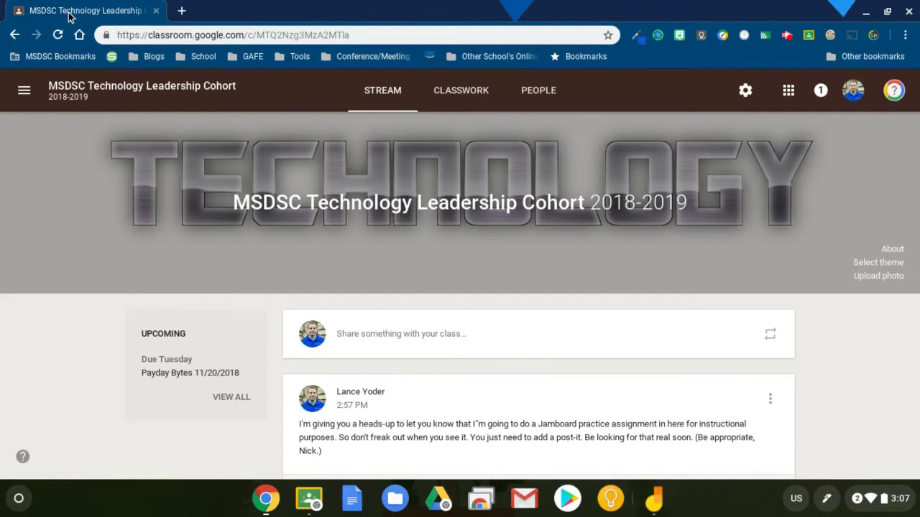
Step: Create a new classwork assignment titled "Jamboard Technology Fun"
left_click(457, 103)
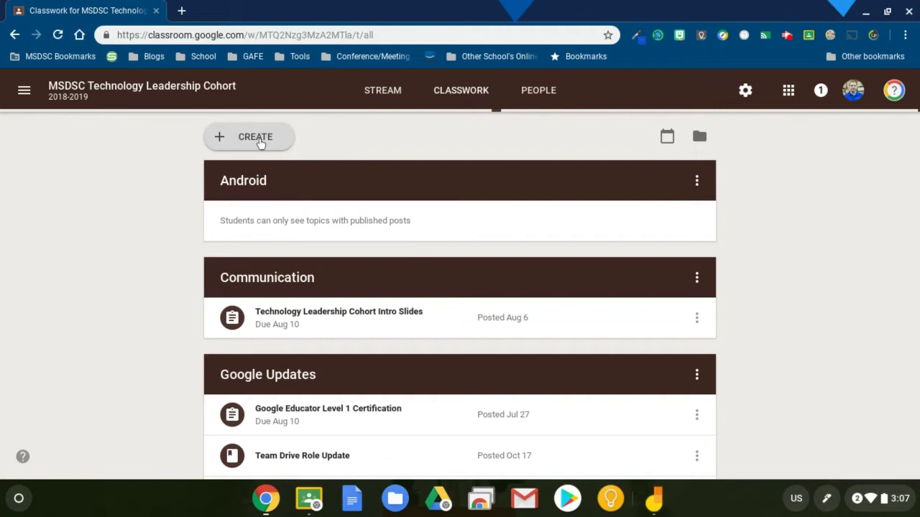
left_click(260, 141)
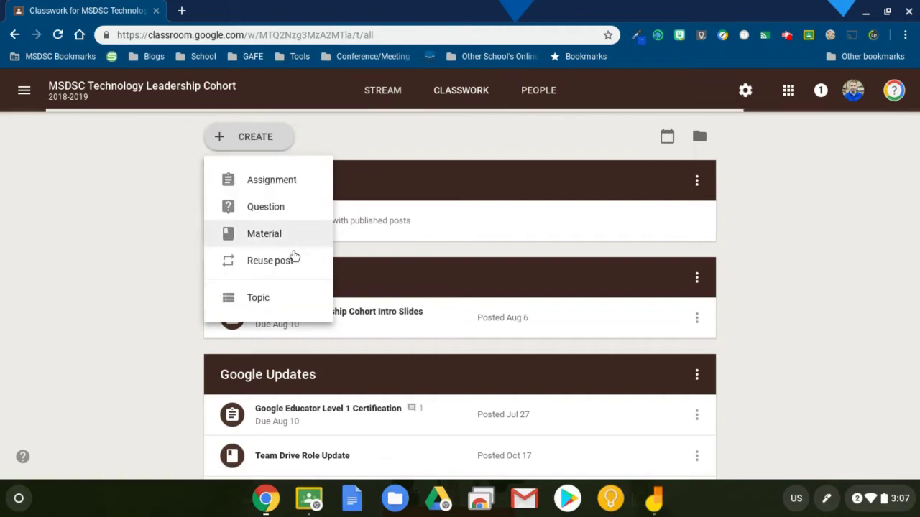
left_click(277, 183)
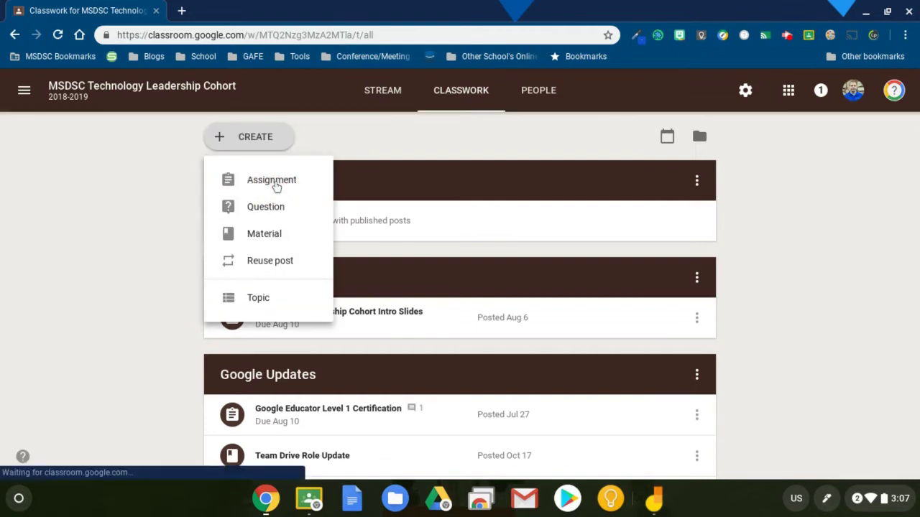
type("Jamboard Technology ")
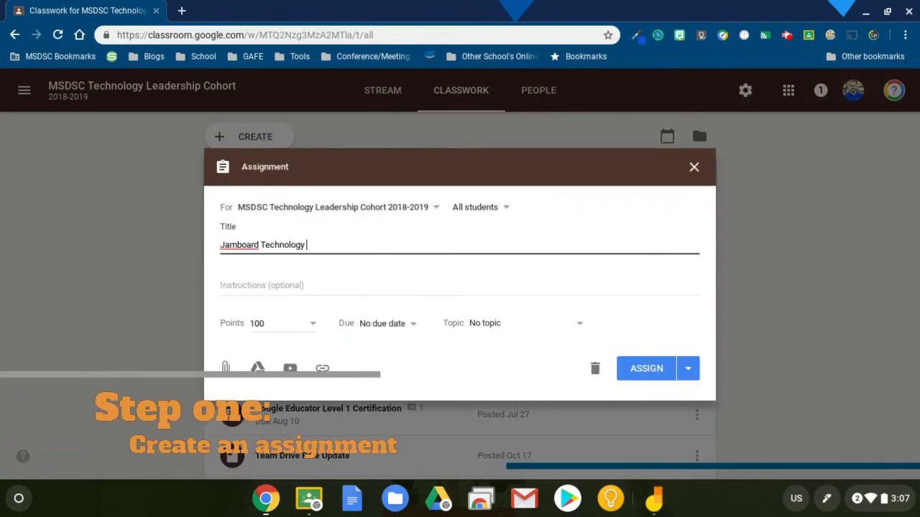
type("Fun")
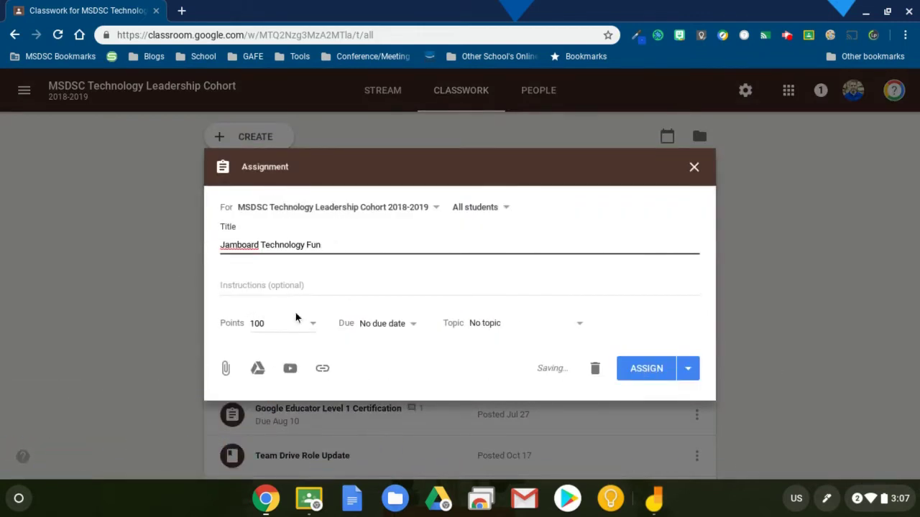
Step: Set the assignment's points to Ungraded
left_click(308, 323)
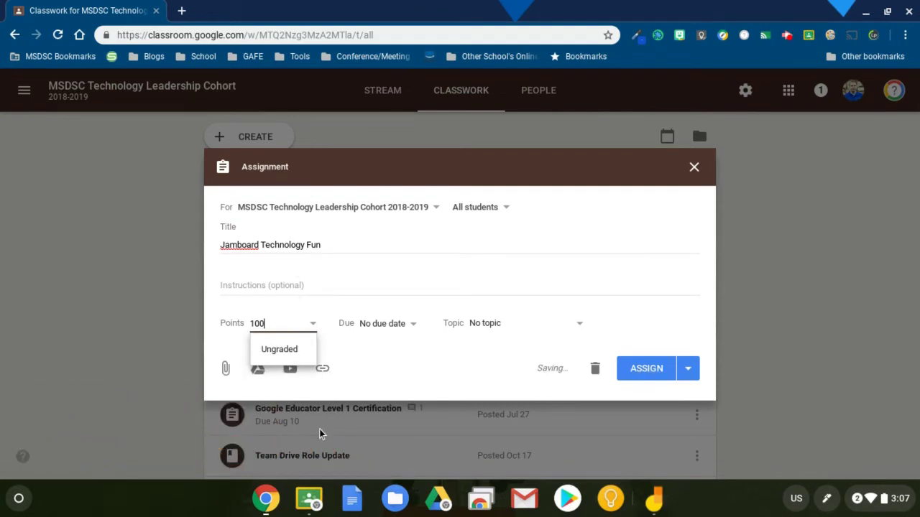
key("Down")
key("Return")
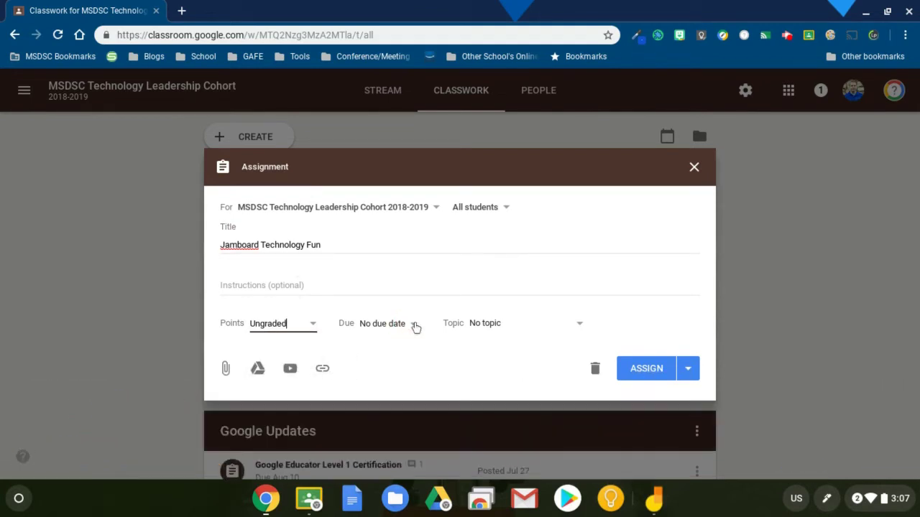
Step: Set the assignment's due date to Nov 21, 2018, without a time
left_click(414, 327)
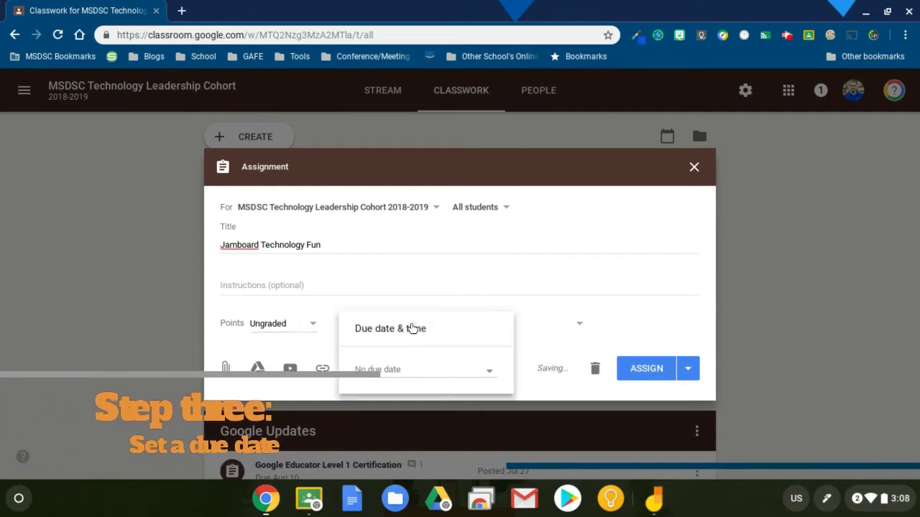
left_click(487, 374)
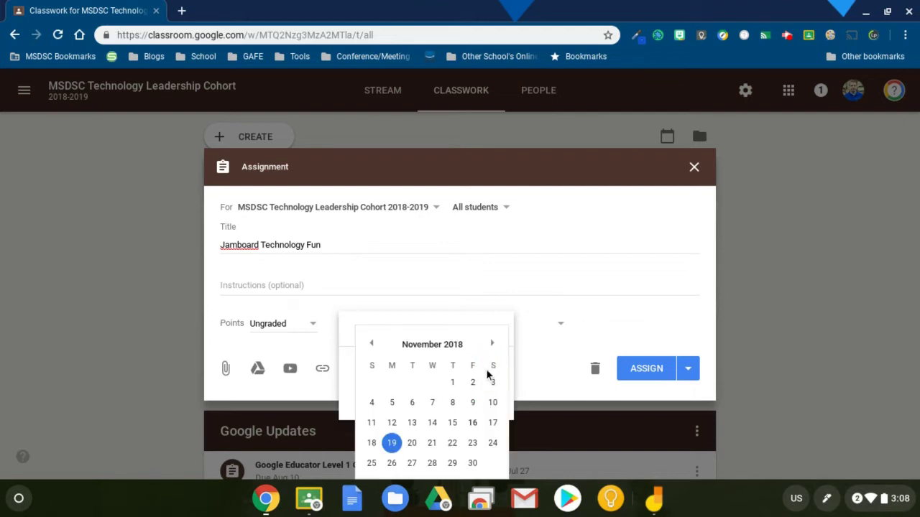
left_click(439, 444)
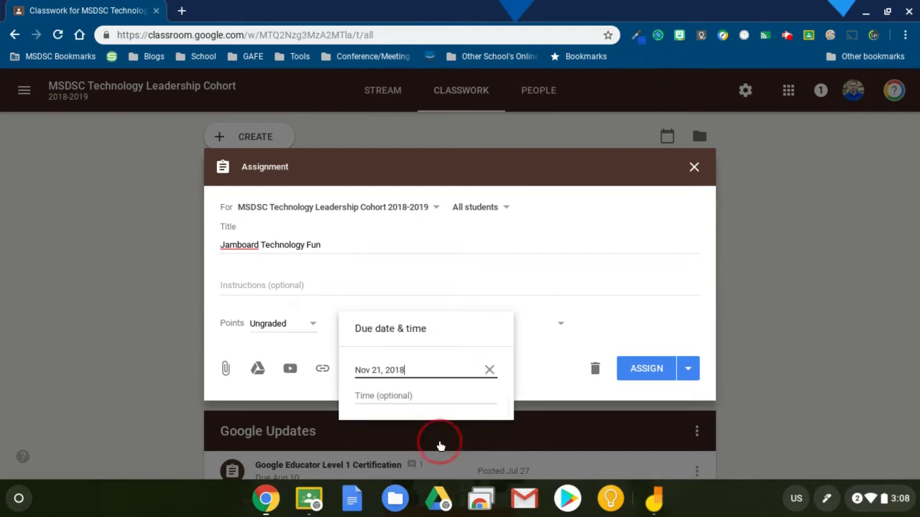
left_click(594, 314)
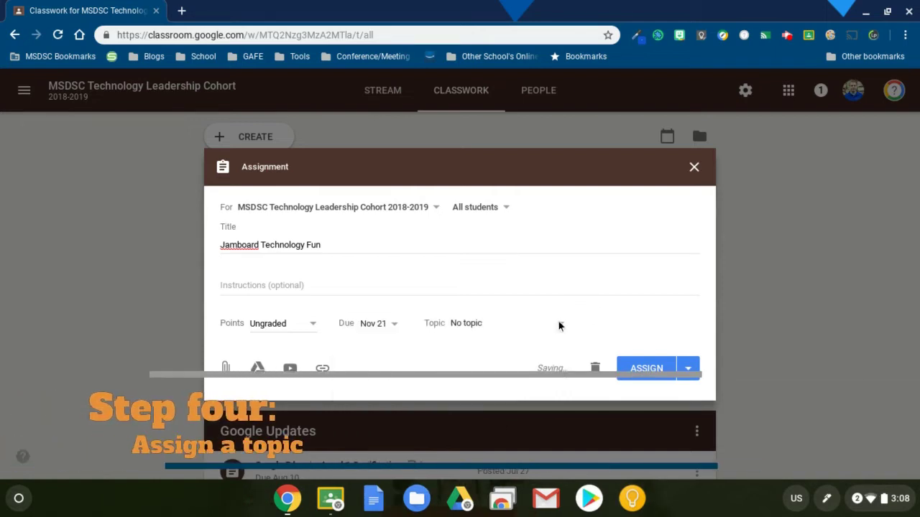
Step: Create the topic "Jamboard Test" for the assignment and attach the Technology Fan Jam from Google Drive
left_click(559, 324)
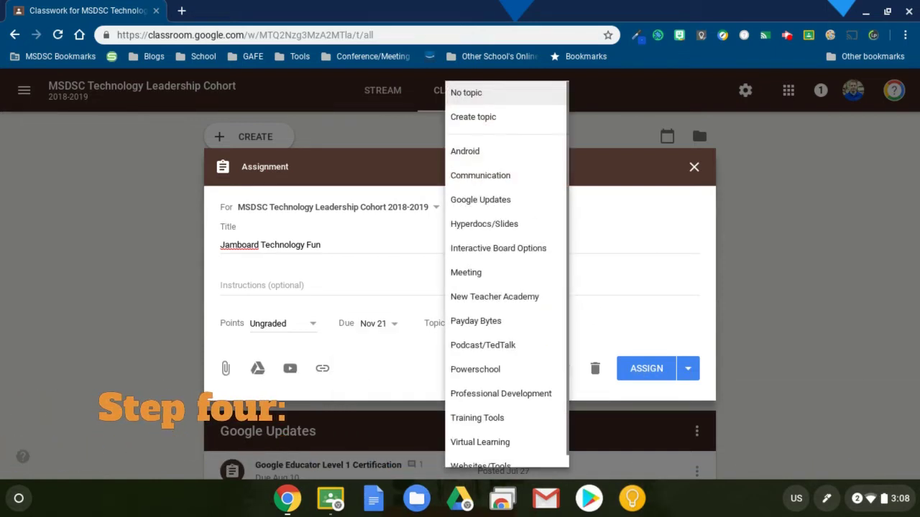
left_click(529, 124)
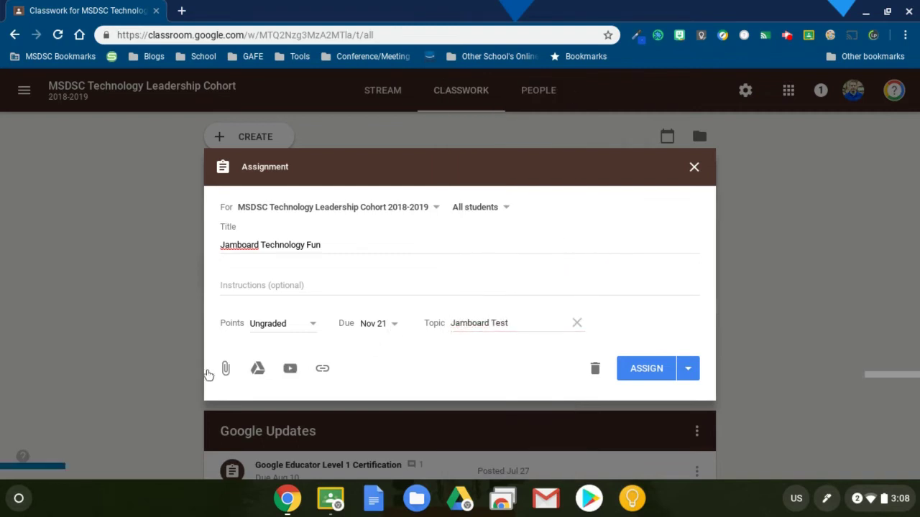
left_click(254, 372)
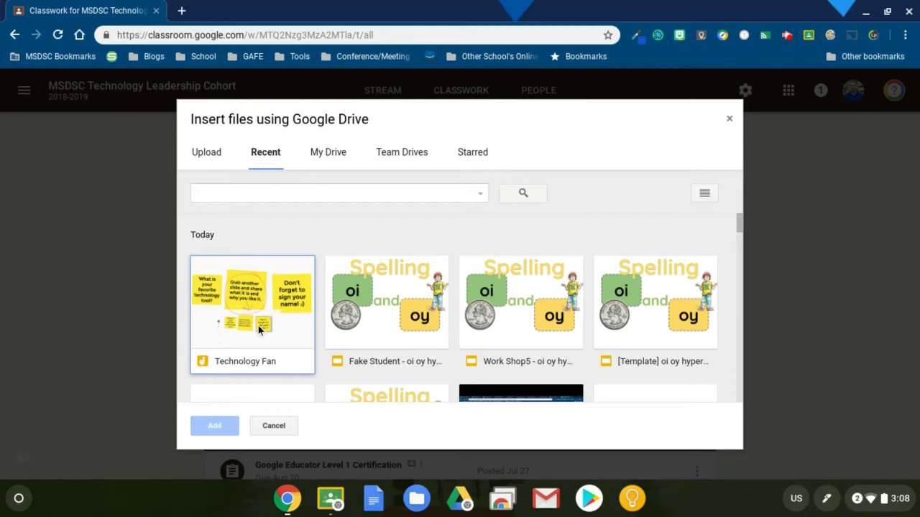
double_click(237, 323)
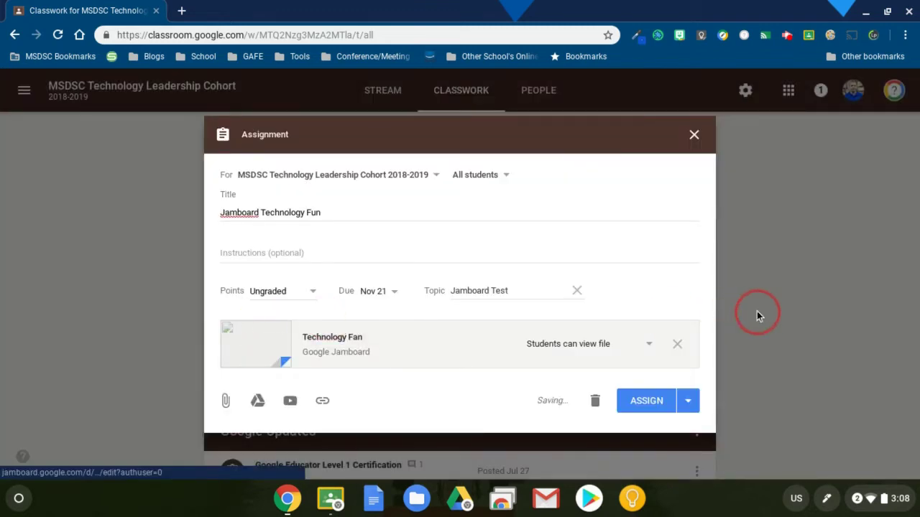
Step: Set the attached Jam to "Students can edit file" and save the assignment as a draft
left_click(649, 343)
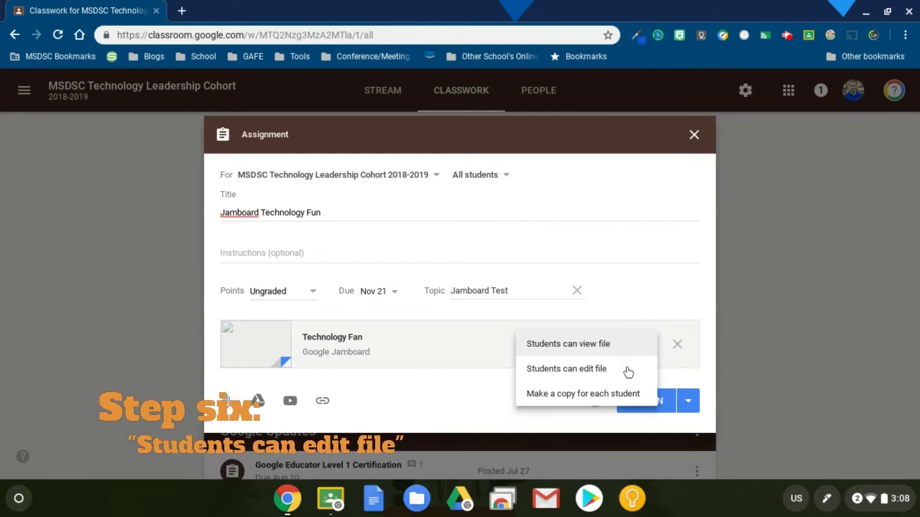
left_click(625, 372)
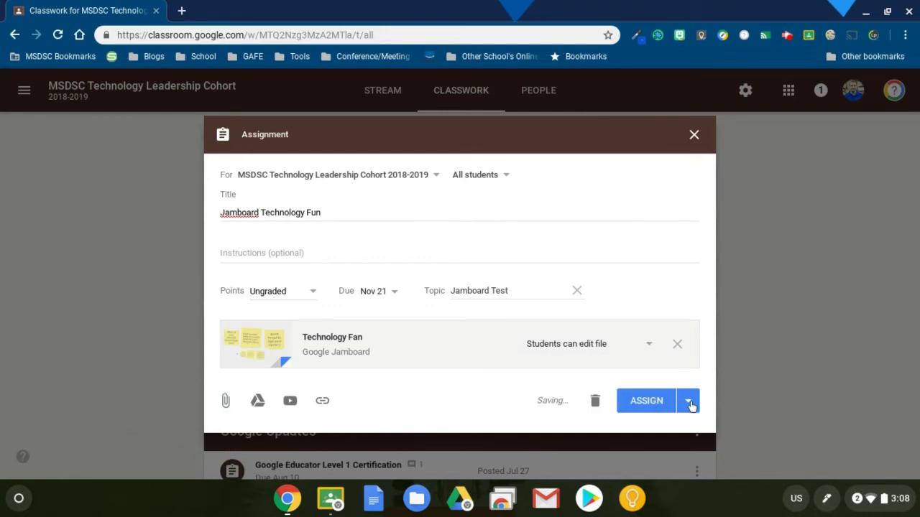
left_click(688, 404)
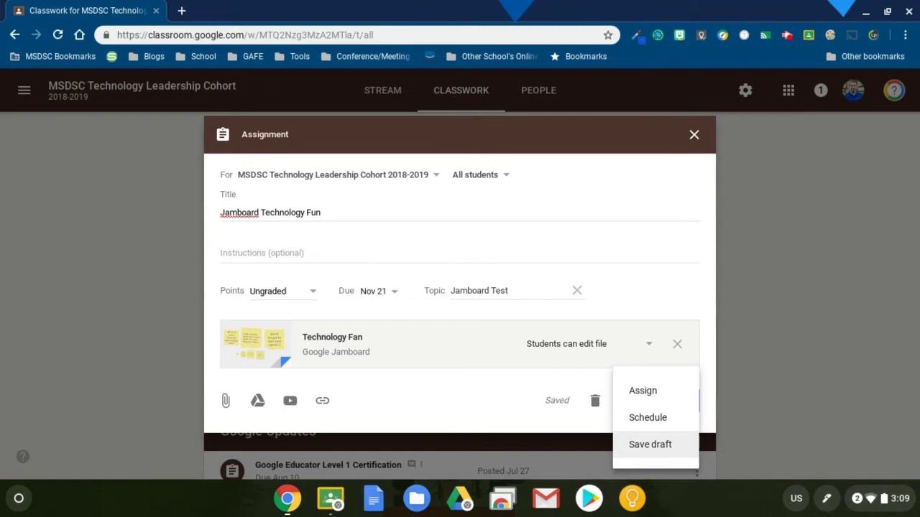
left_click(664, 447)
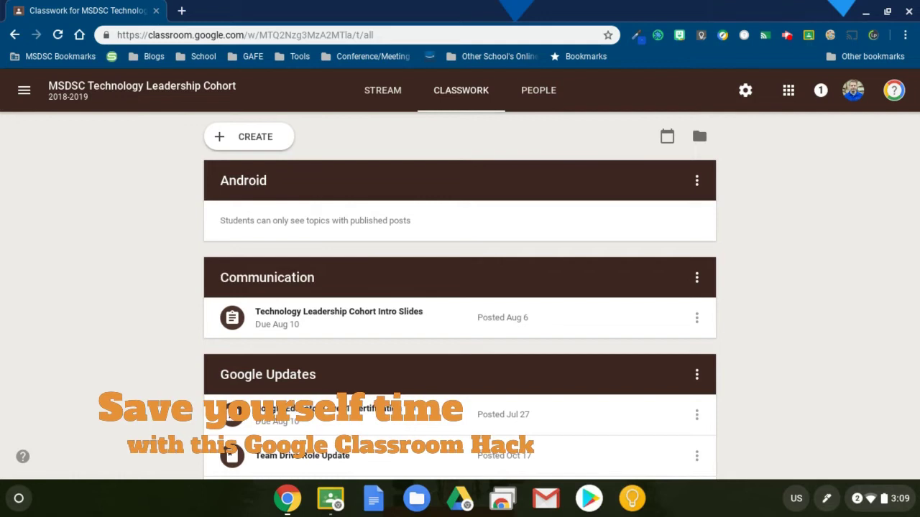
Step: Reuse the Jamboard Technology Fun draft as a new post with new copies of all attachments
left_click(252, 142)
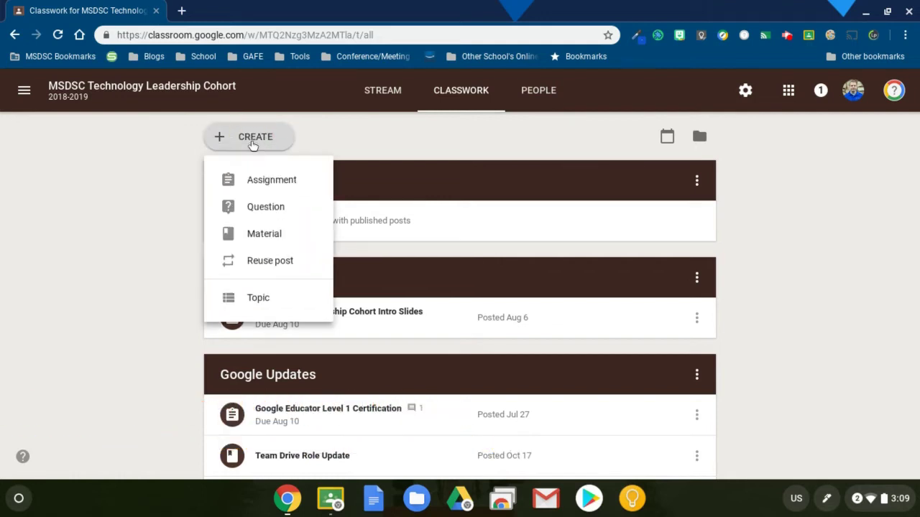
left_click(286, 265)
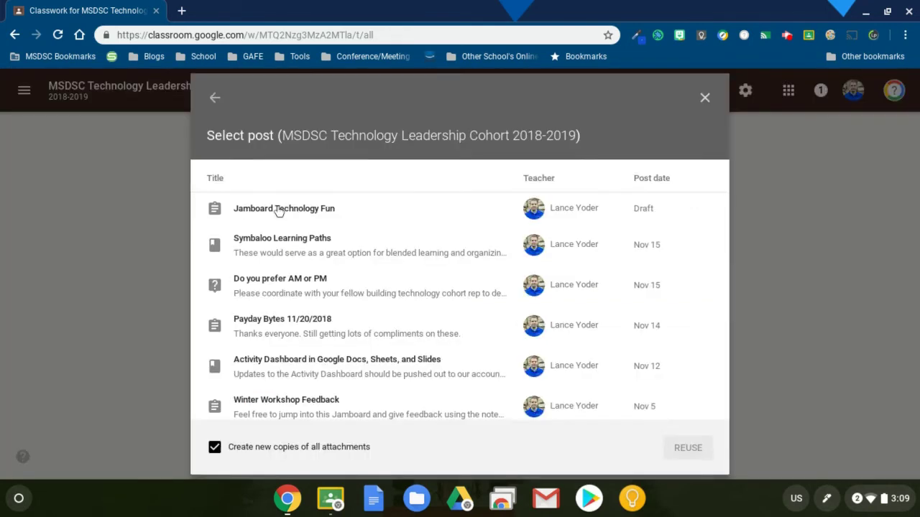
left_click(279, 210)
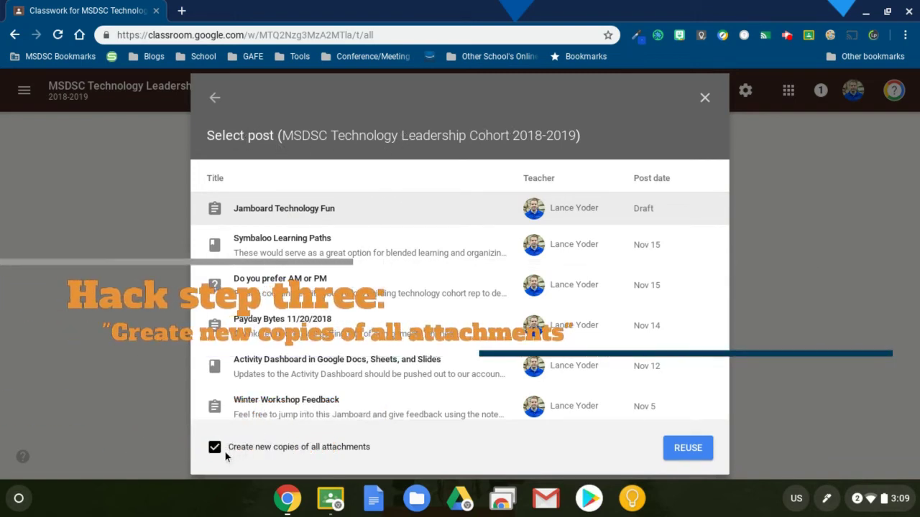
left_click(684, 450)
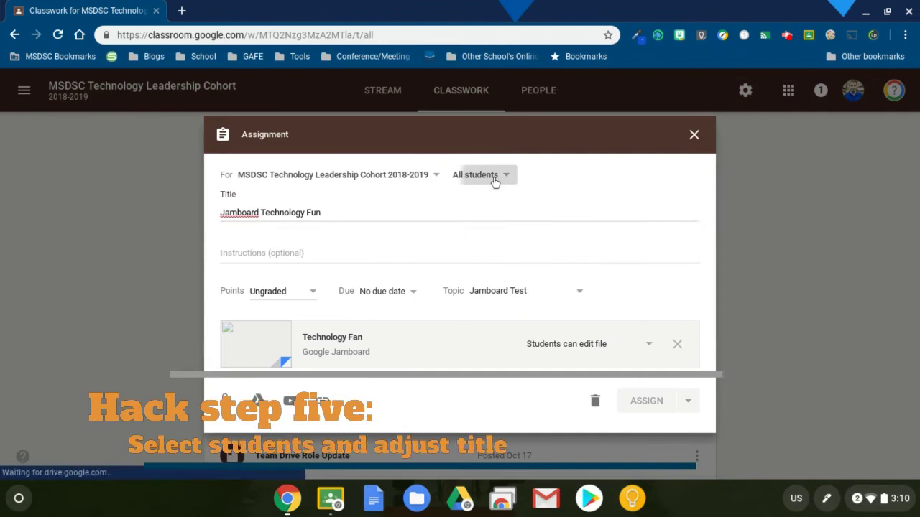
Step: Limit the reused assignment to the first four students in the class list and assign it
left_click(493, 180)
left_click(466, 114)
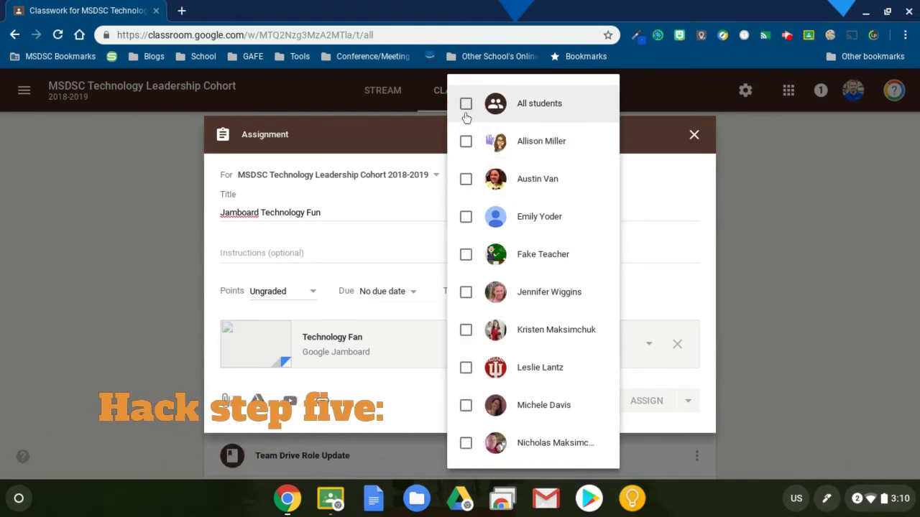
left_click(463, 143)
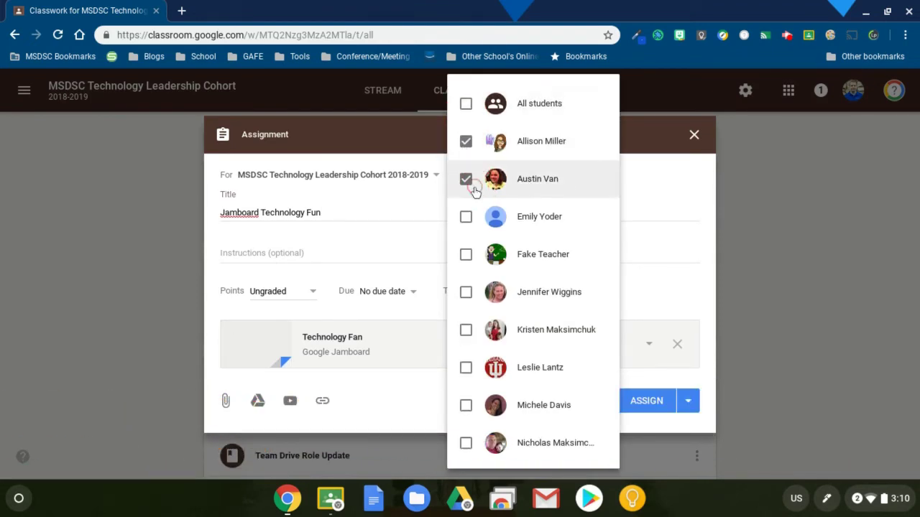
left_click(467, 220)
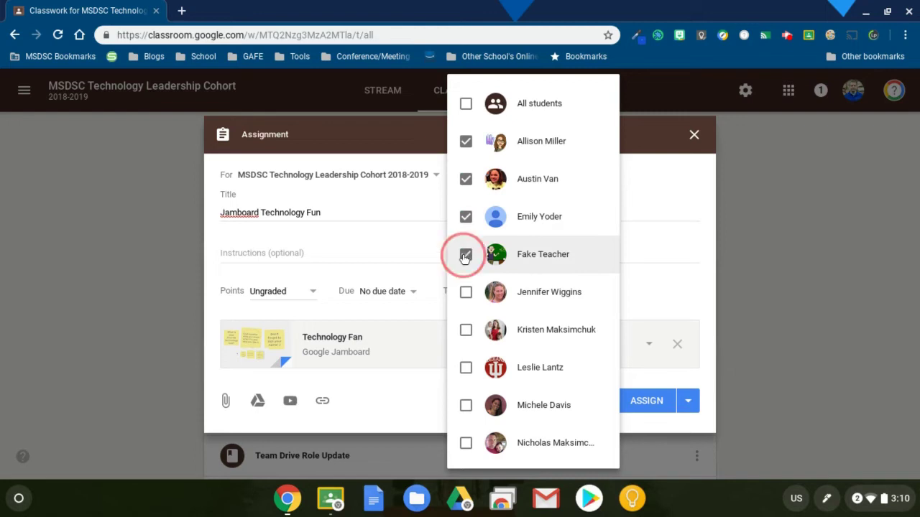
left_click(655, 209)
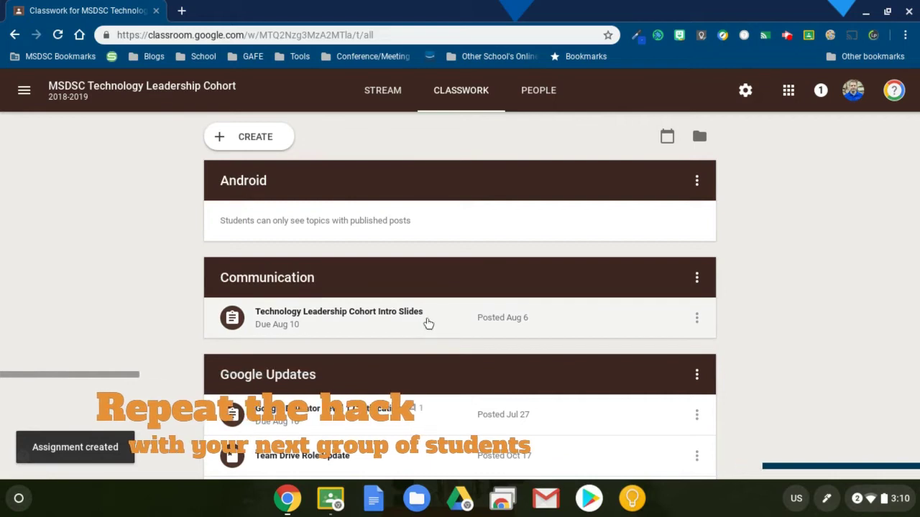
Step: Reuse the draft as "Jamboard Technology Fun 2" and assign it only to the sixth through eighth students in the class list
left_click(267, 144)
left_click(282, 259)
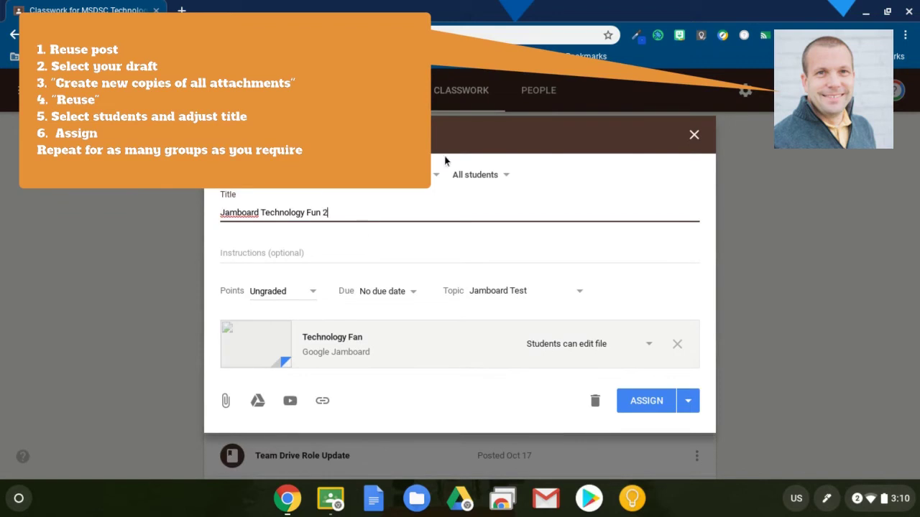
left_click(478, 175)
left_click(466, 99)
left_click(467, 327)
left_click(466, 364)
left_click(466, 404)
scroll(532, 402, "down", 2)
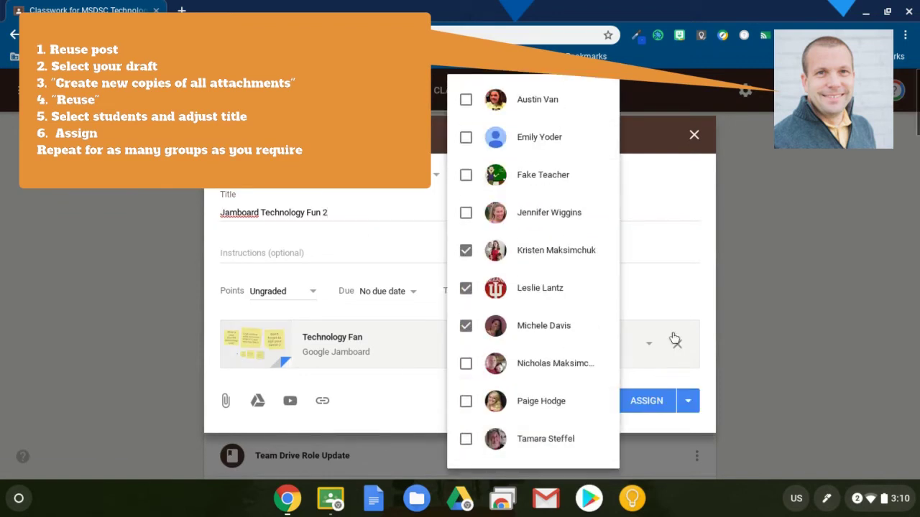
left_click(675, 339)
left_click(663, 407)
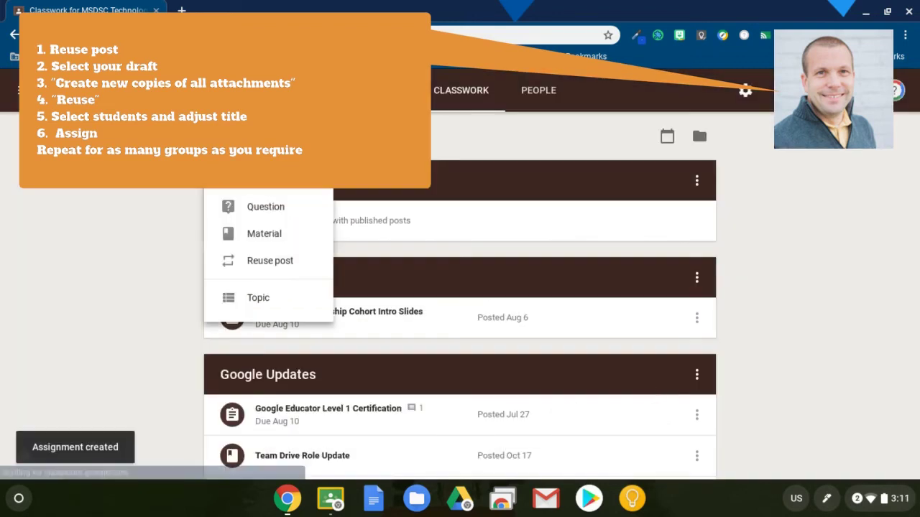
Step: Reuse the draft with new attachment copies as "Jamboard Technology Fun 3" and assign it to three students at the end of the class list
left_click(263, 263)
left_click(338, 273)
left_click(679, 447)
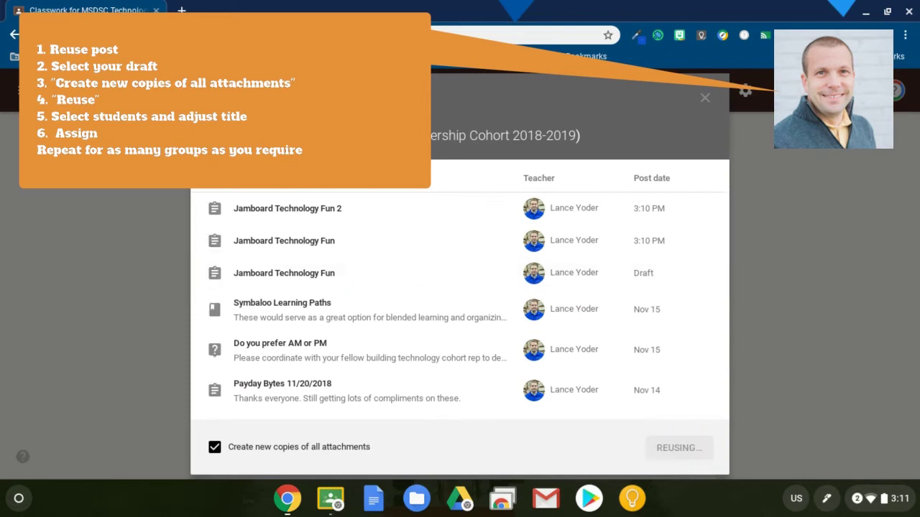
type("3")
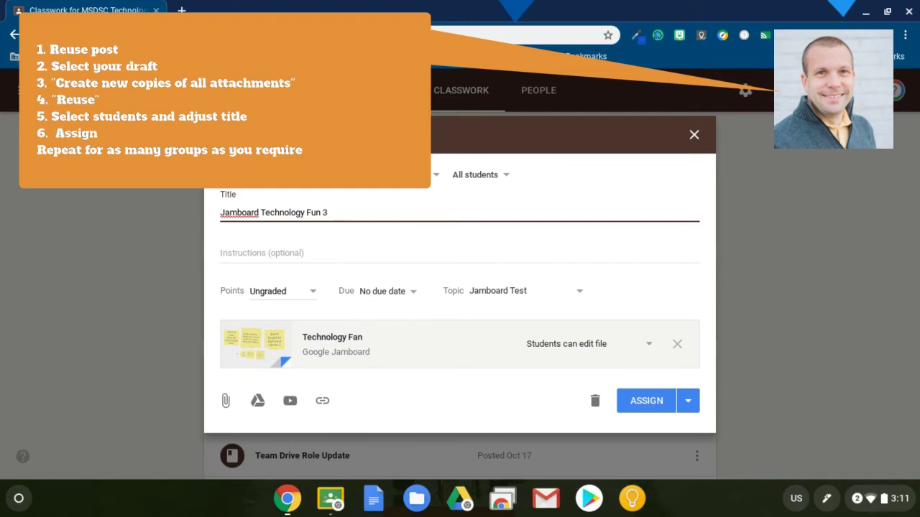
left_click(474, 174)
scroll(470, 403, "down", 3)
left_click(468, 437)
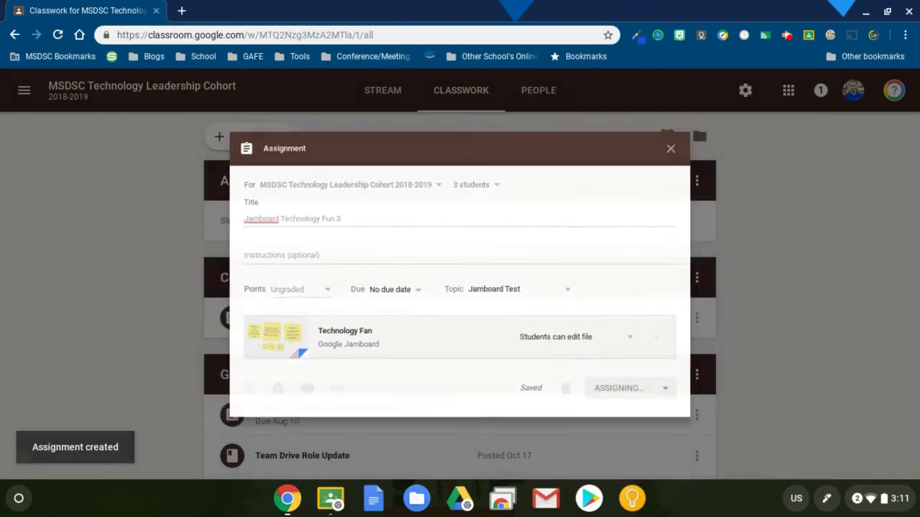
Step: Delete the Jamboard Technology Fun draft under the Jamboard Test topic
scroll(792, 348, "down", 10)
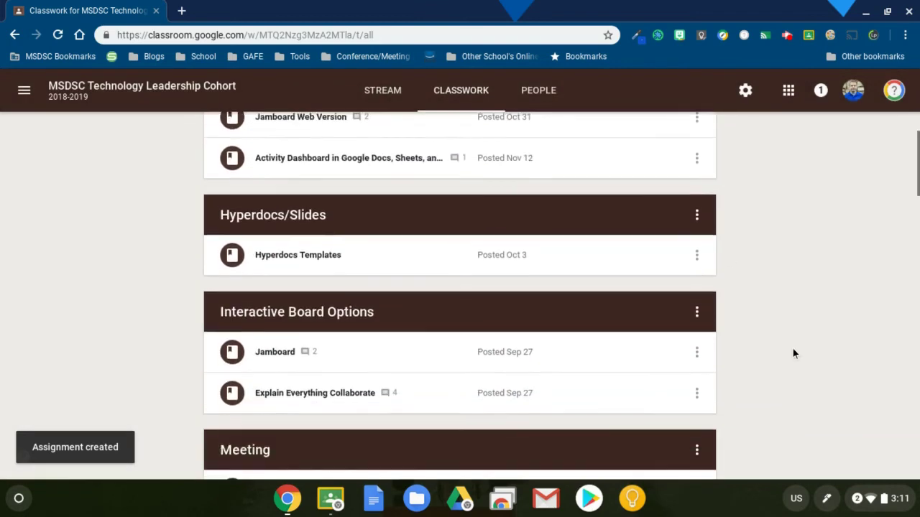
scroll(794, 354, "down", 10)
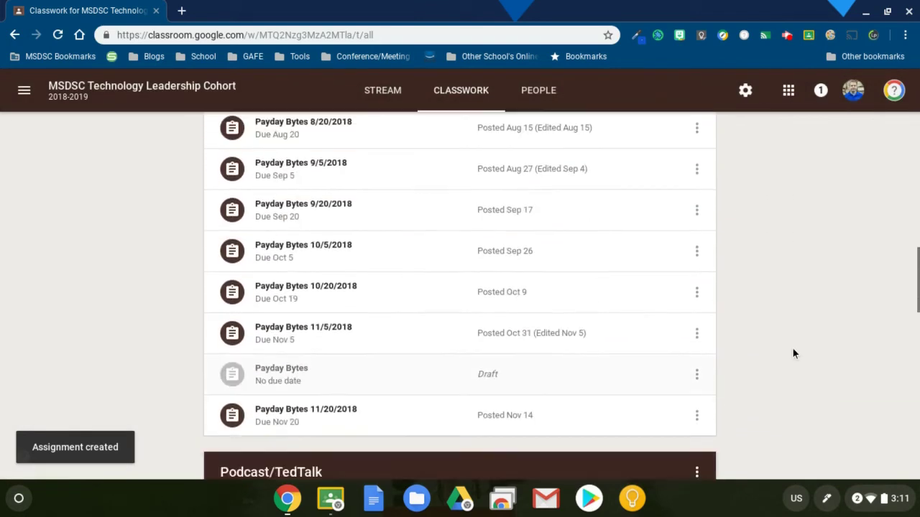
scroll(794, 353, "down", 10)
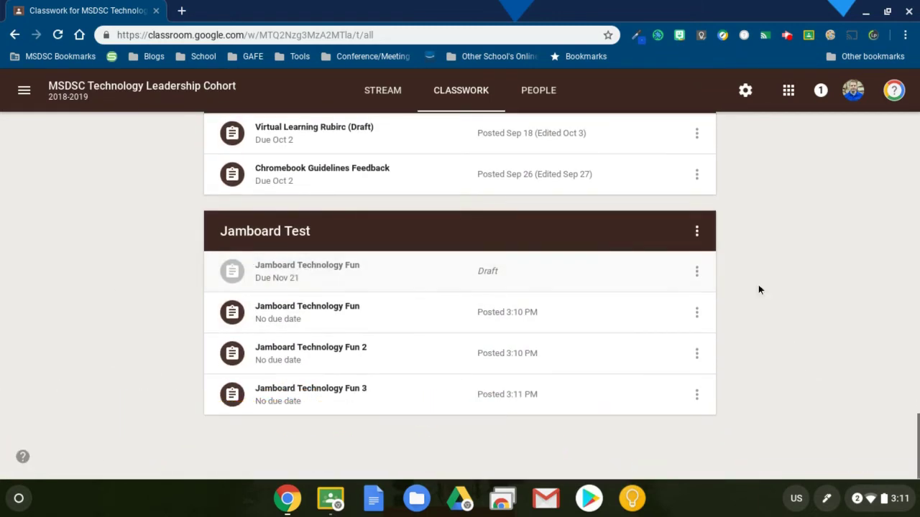
left_click(696, 271)
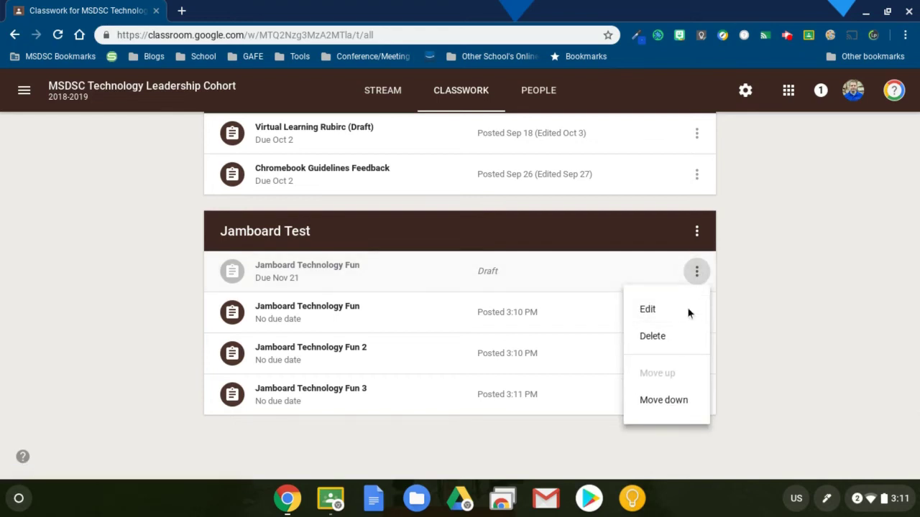
left_click(665, 337)
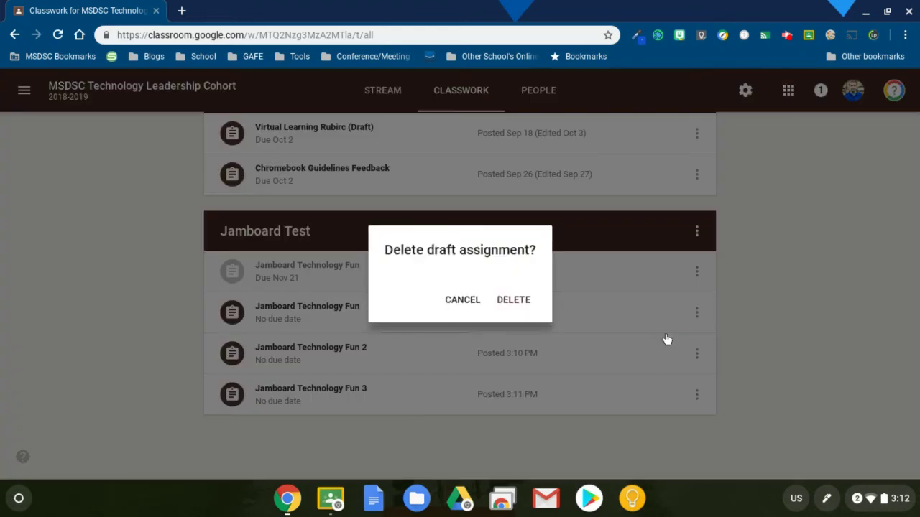
left_click(519, 302)
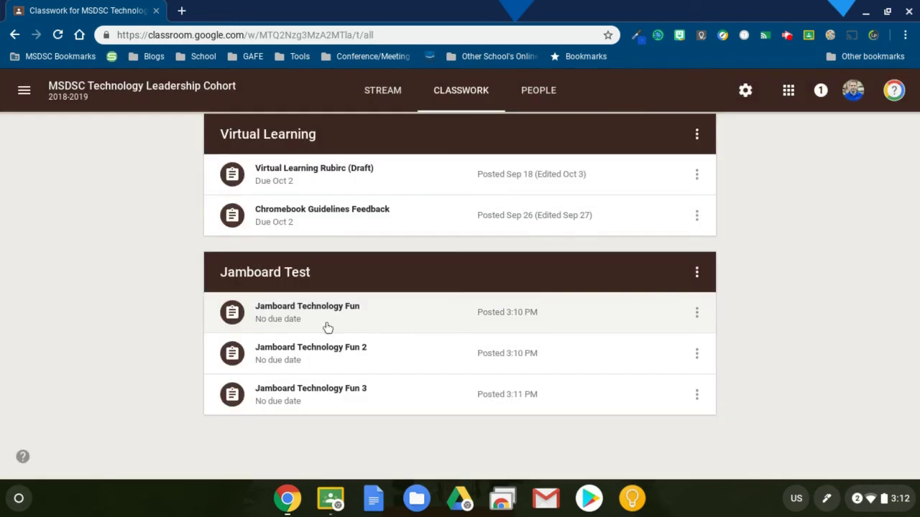
Step: Open the Technology Fan Jam of the Jamboard Technology Fun assignment in a separate tab, and collapse that assignment in Classroom
left_click(327, 327)
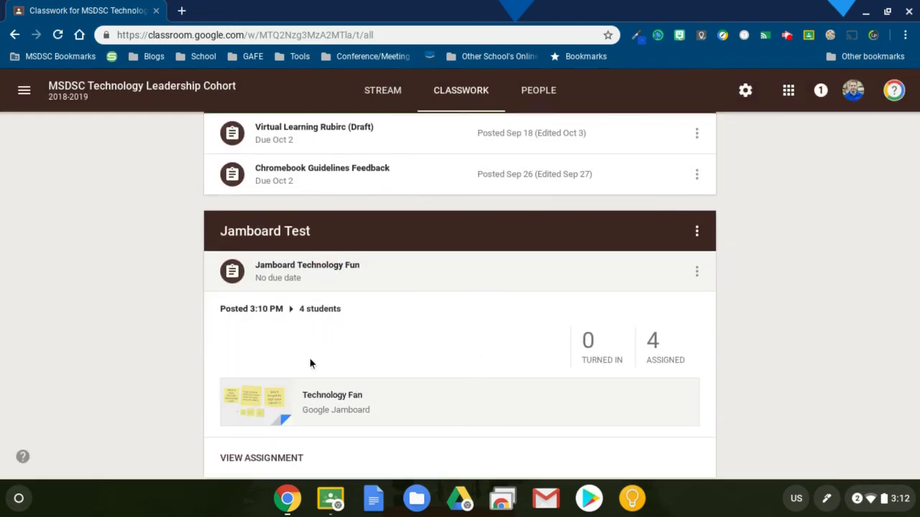
left_click(302, 410)
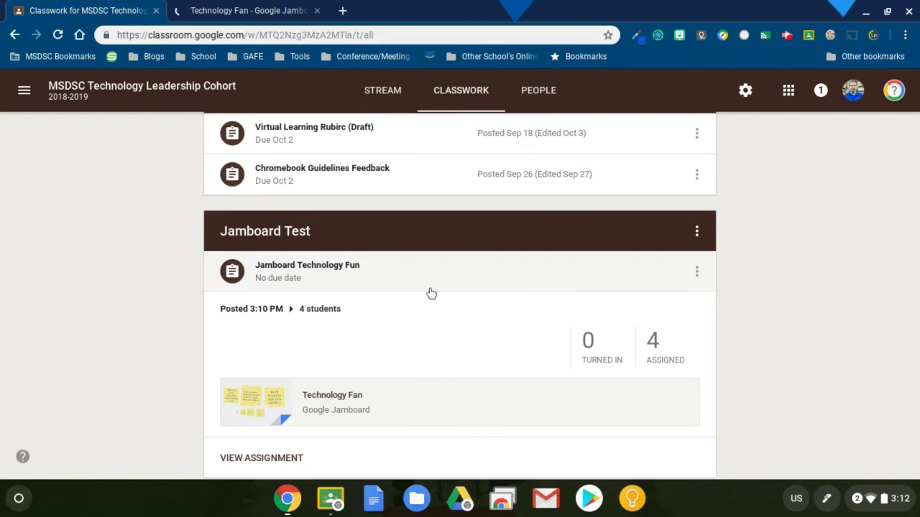
left_click(363, 265)
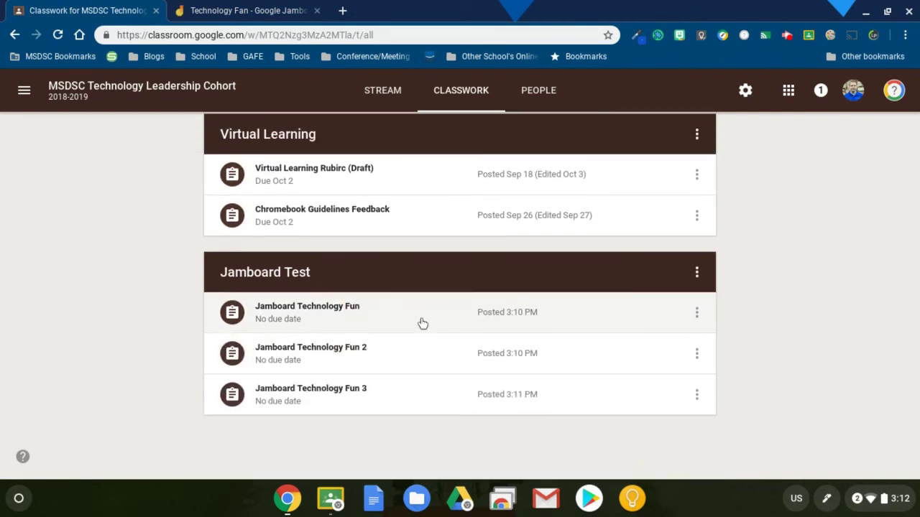
Step: Open the Technology Fan Jam of Jamboard Technology Fun 2 in a separate tab and return to the Classroom classwork page
left_click(380, 359)
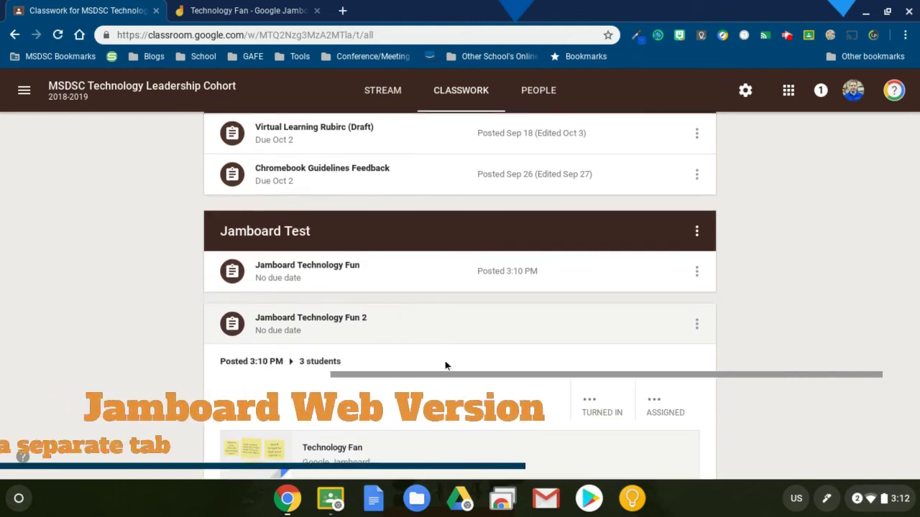
left_click(360, 400)
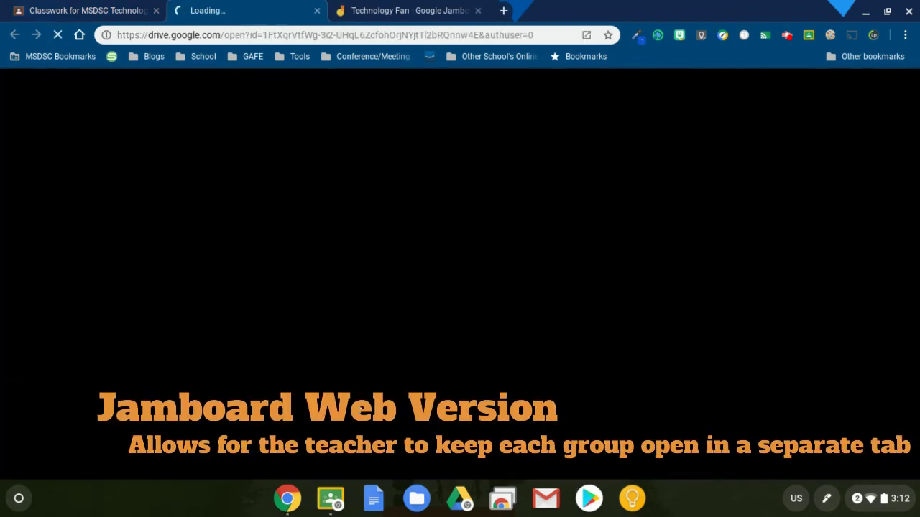
left_click(558, 162)
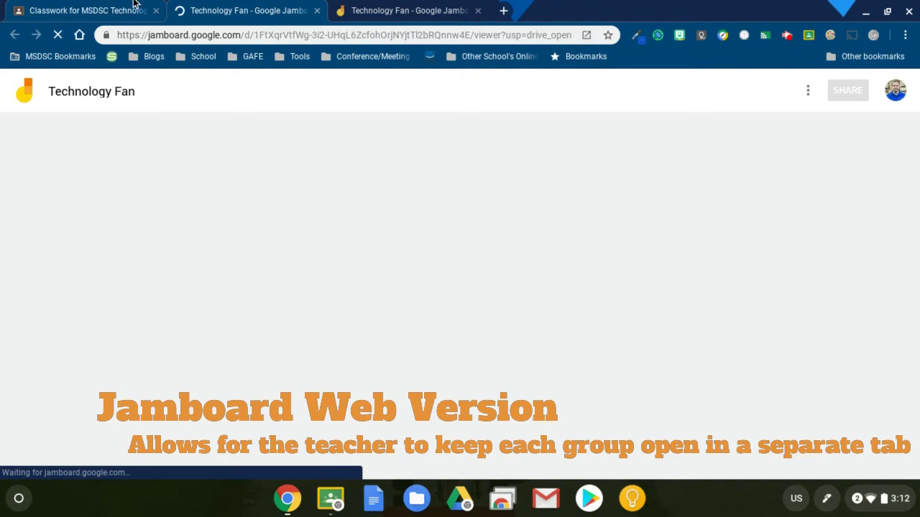
left_click(135, 5)
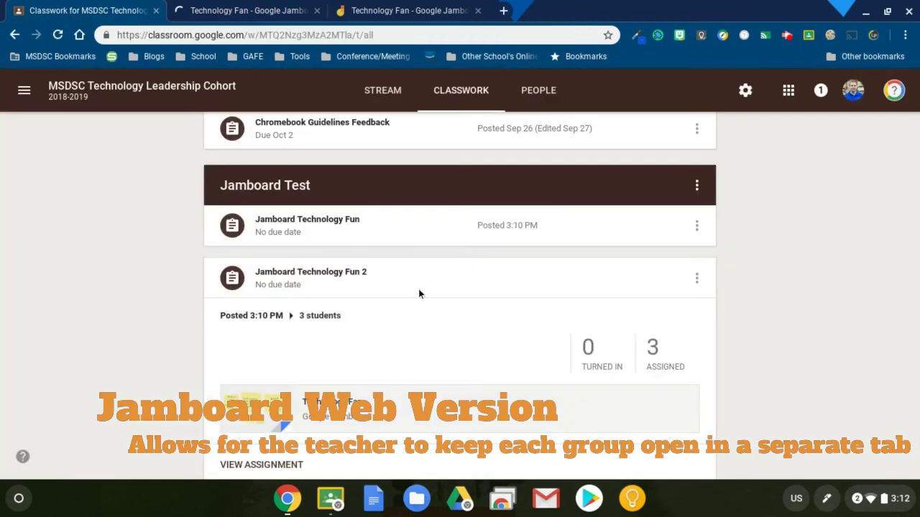
Step: Open the Technology Fan Jam of Jamboard Technology Fun 3 in a separate tab and view each of the three groups' Jams
left_click(307, 273)
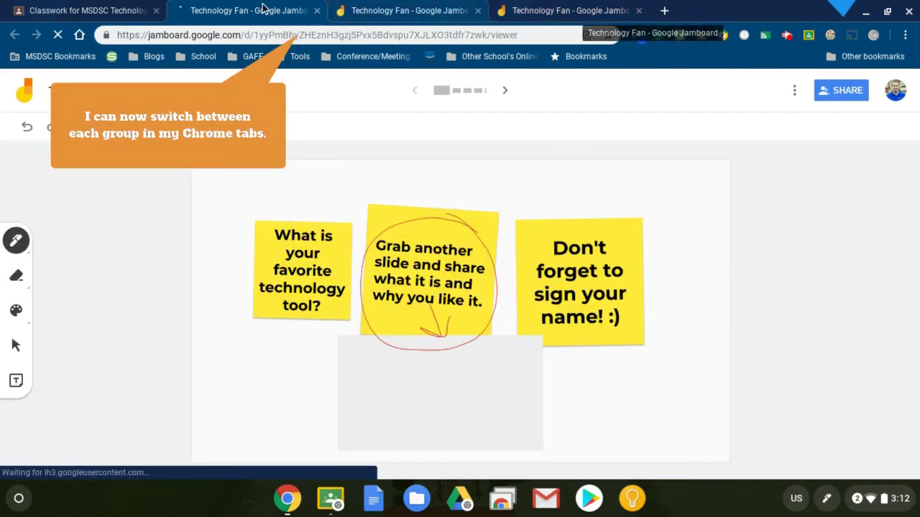
left_click(412, 13)
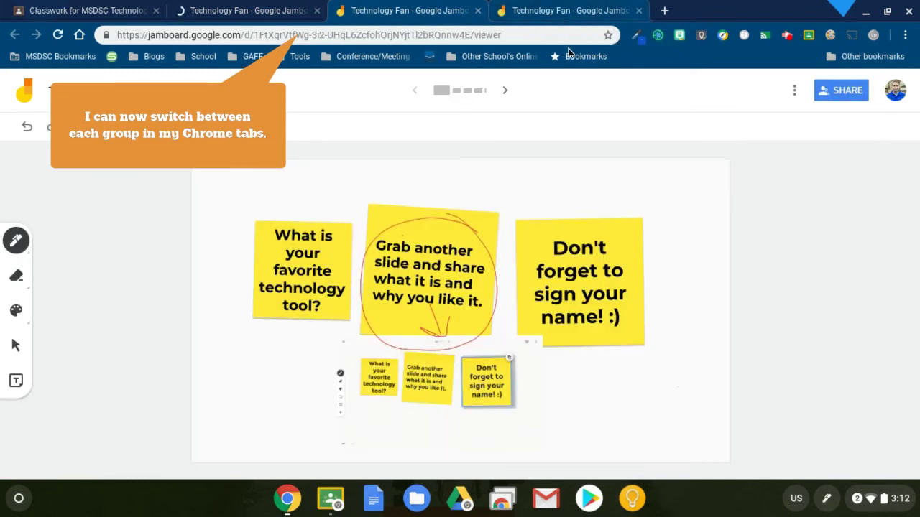
left_click(579, 16)
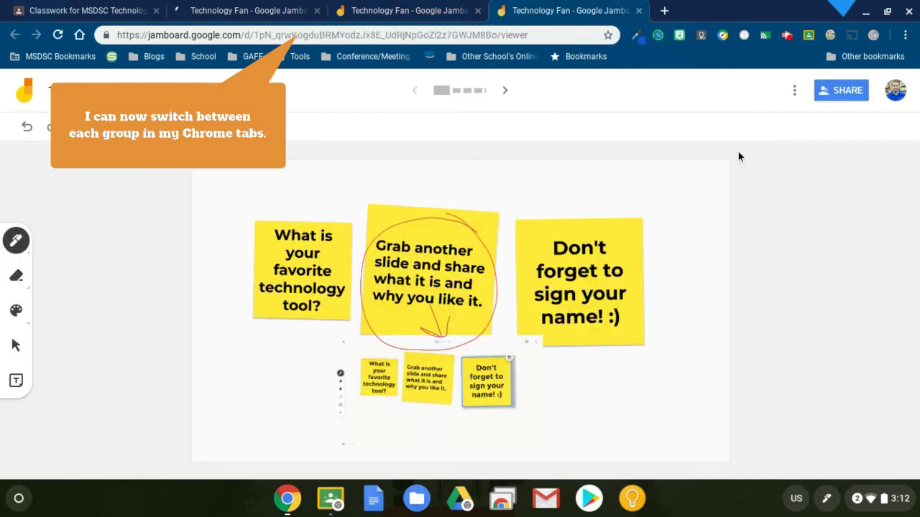
Step: Check the second frame of the third group's Jam, revisit the other groups' Jams, and expand the third Jam's frame overview
left_click(505, 92)
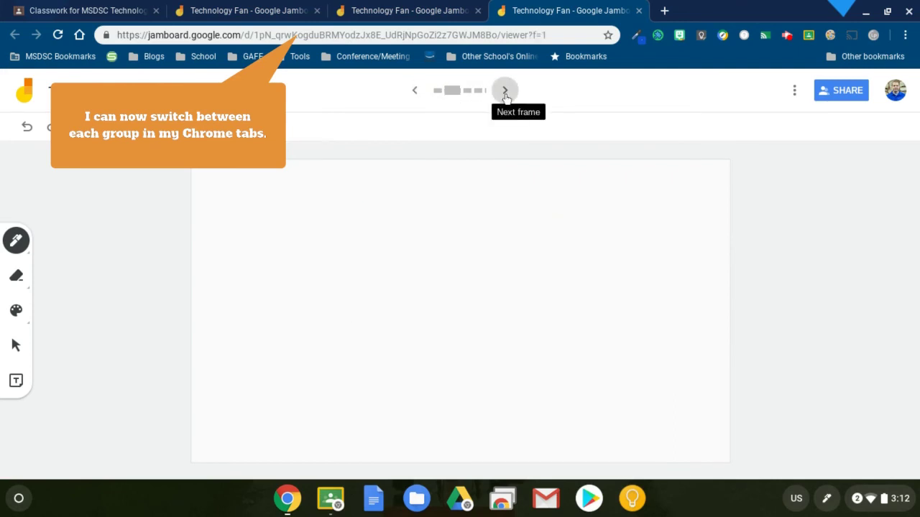
left_click(411, 92)
left_click(417, 13)
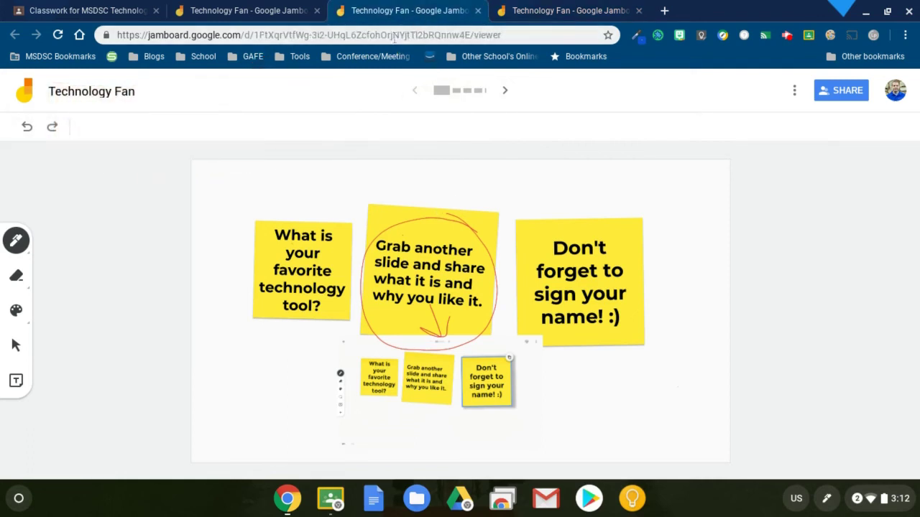
left_click(280, 10)
left_click(563, 14)
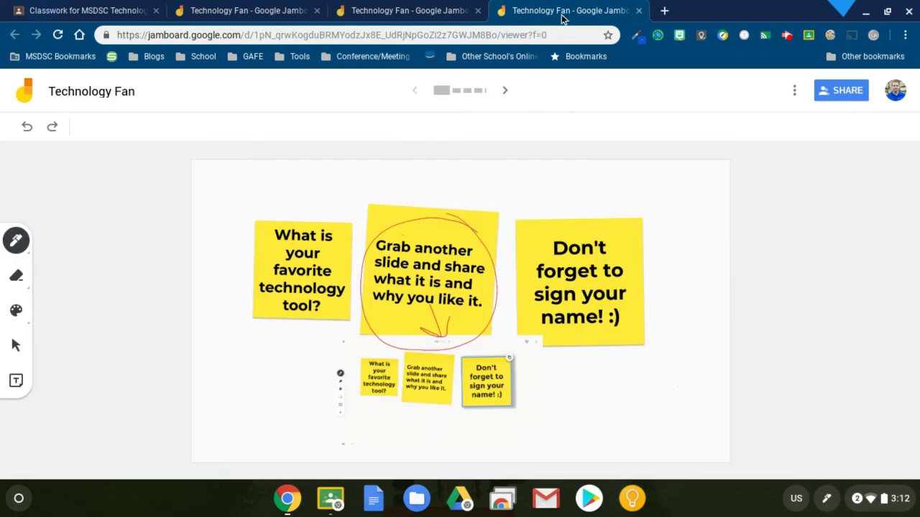
left_click(417, 90)
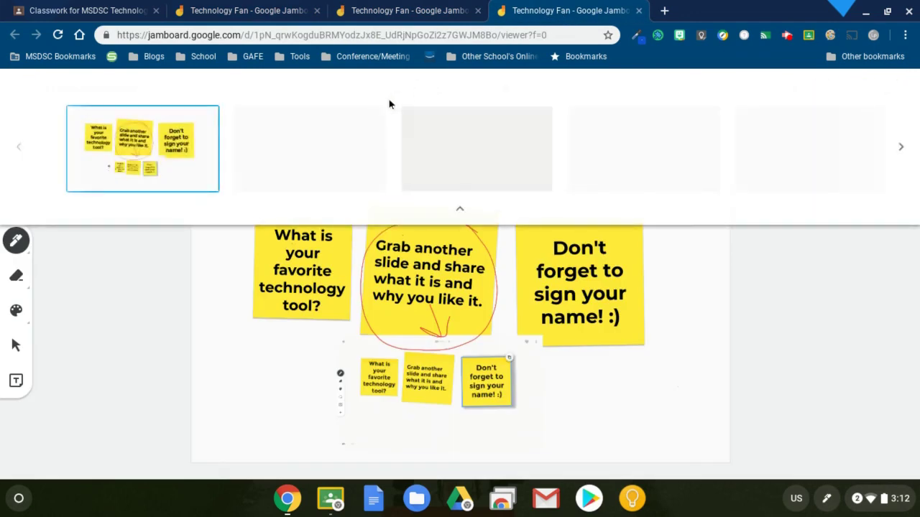
Step: Review the second and first groups' Jams, revisit the Classroom classwork page, and go through all three Jams in order
left_click(436, 13)
left_click(272, 6)
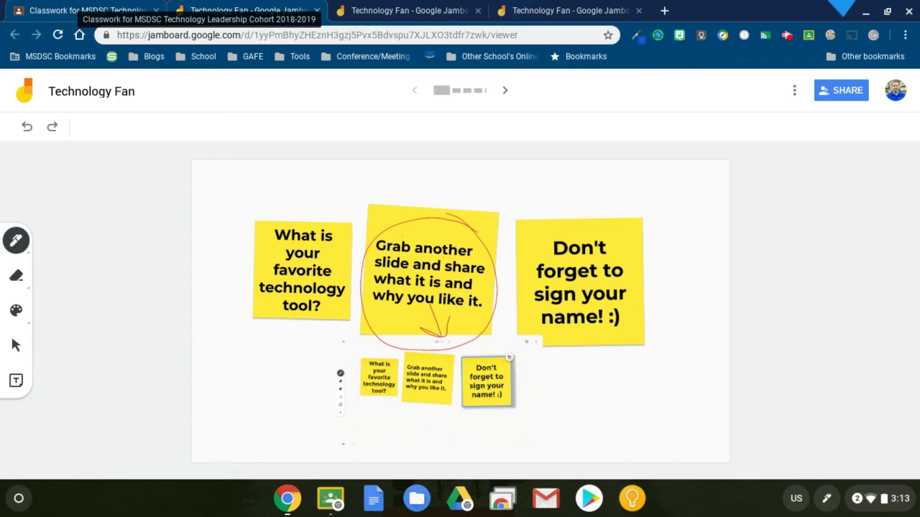
left_click(105, 7)
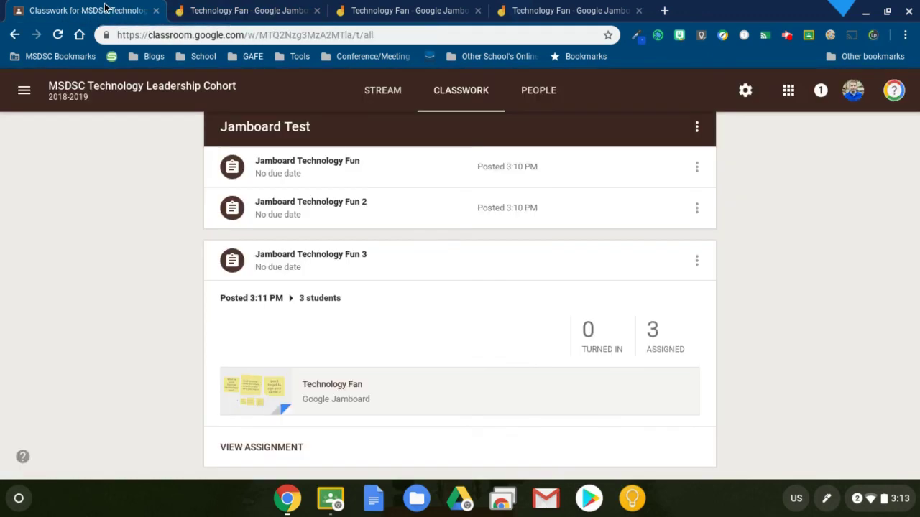
left_click(258, 10)
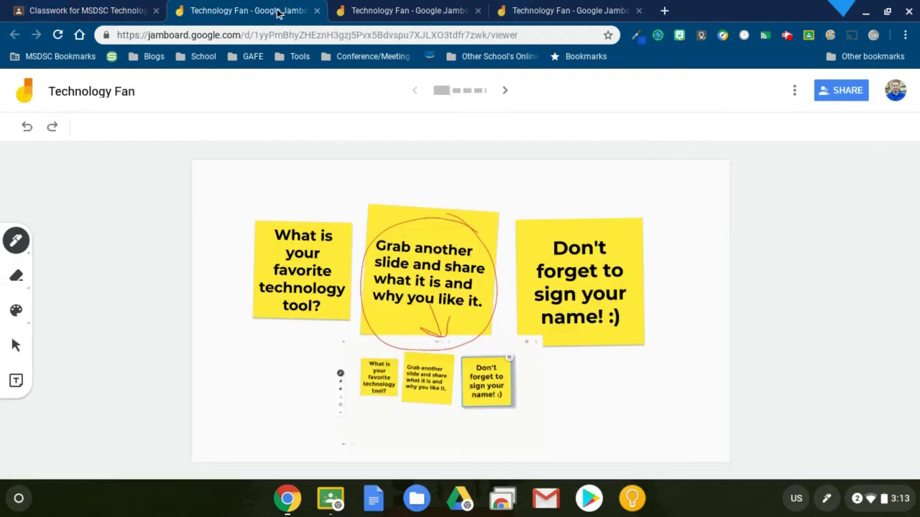
left_click(395, 14)
left_click(545, 14)
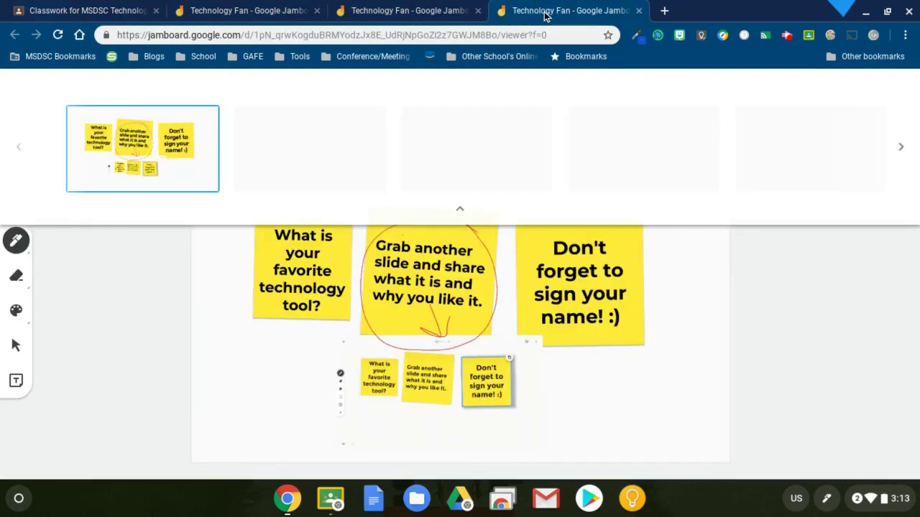